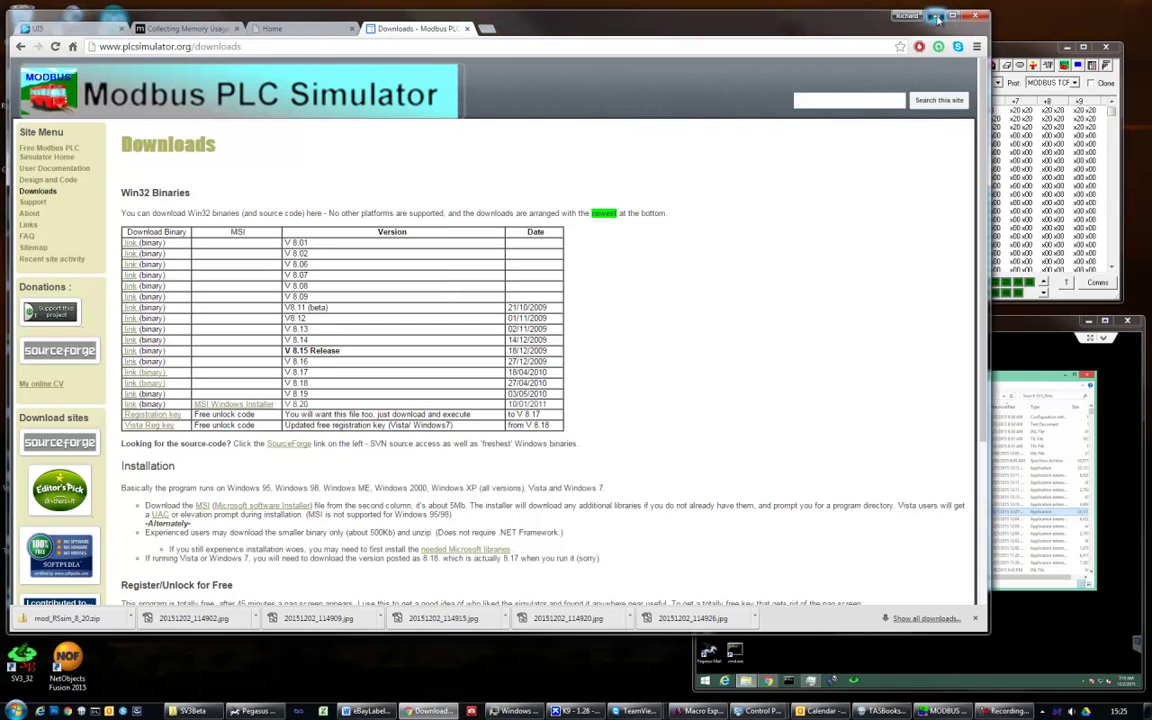
# Minimize the browser window and launch SpecView with the SV3_32 desktop shortcut
pyautogui.click(937, 17)
pyautogui.moveTo(917, 53); pyautogui.dragTo(921, 48)
pyautogui.moveTo(938, 321); pyautogui.dragTo(938, 316)
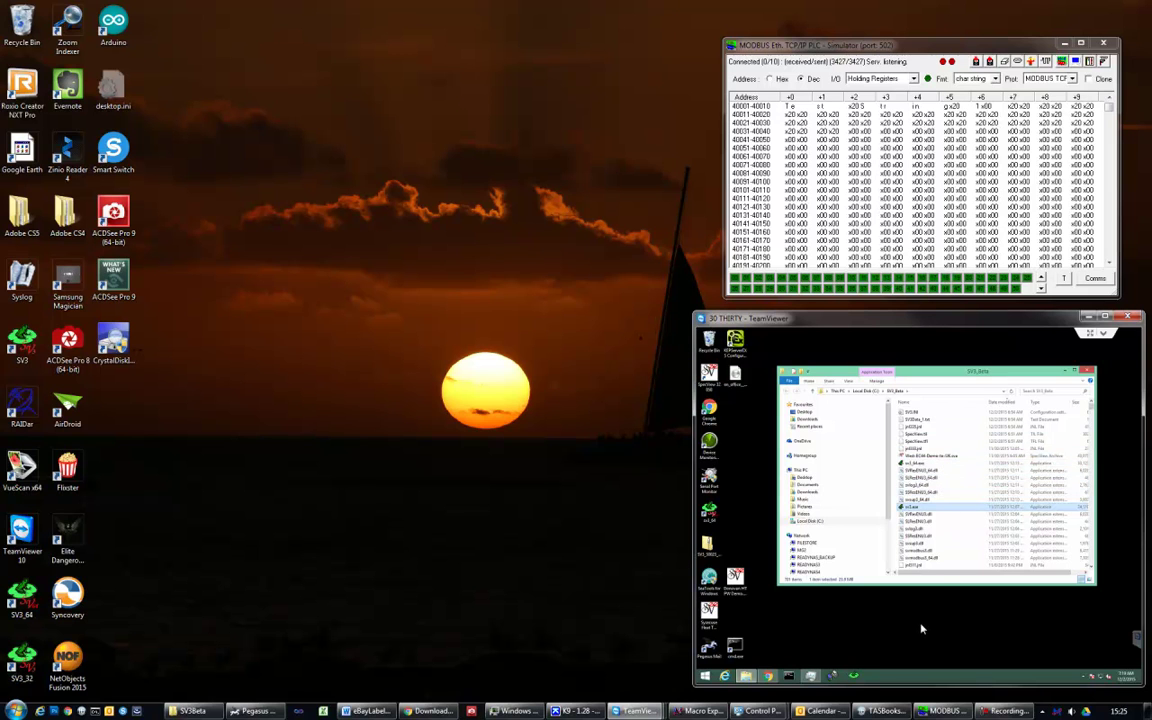
pyautogui.doubleClick(22, 662)
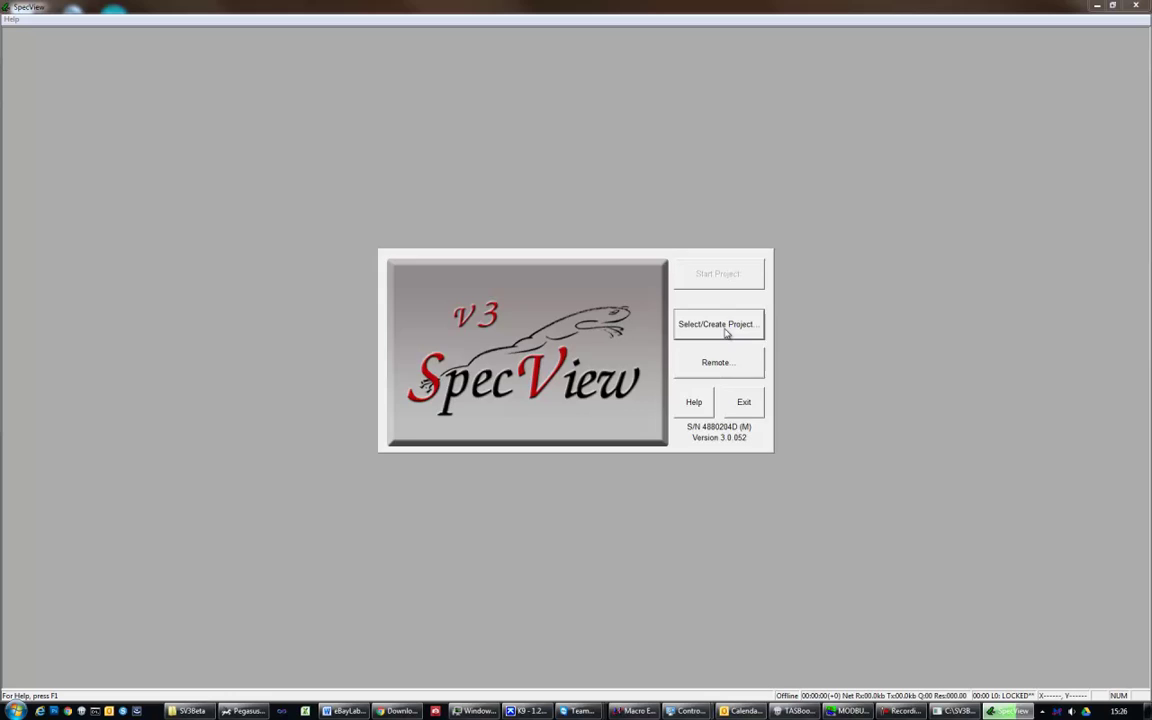
# Create a new manual project named StringTesting and resize the SpecView window to fit beside the simulator
pyautogui.click(722, 327)
pyautogui.click(645, 440)
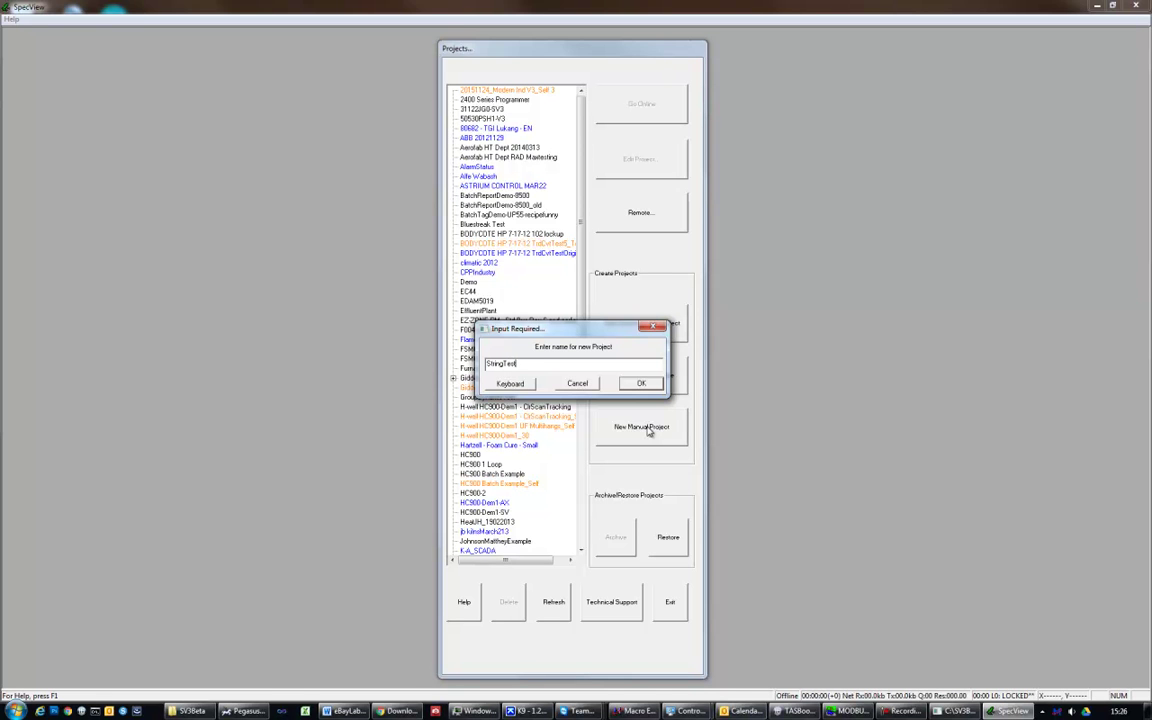
pyautogui.press('Return')
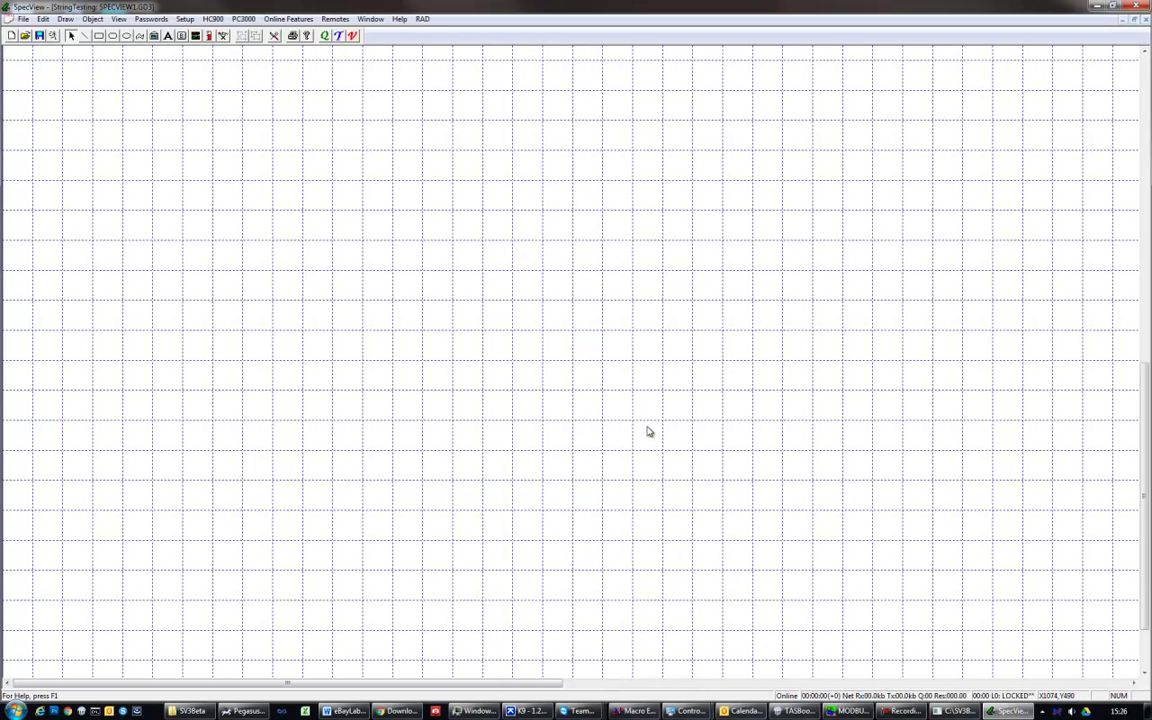
pyautogui.doubleClick(482, 11)
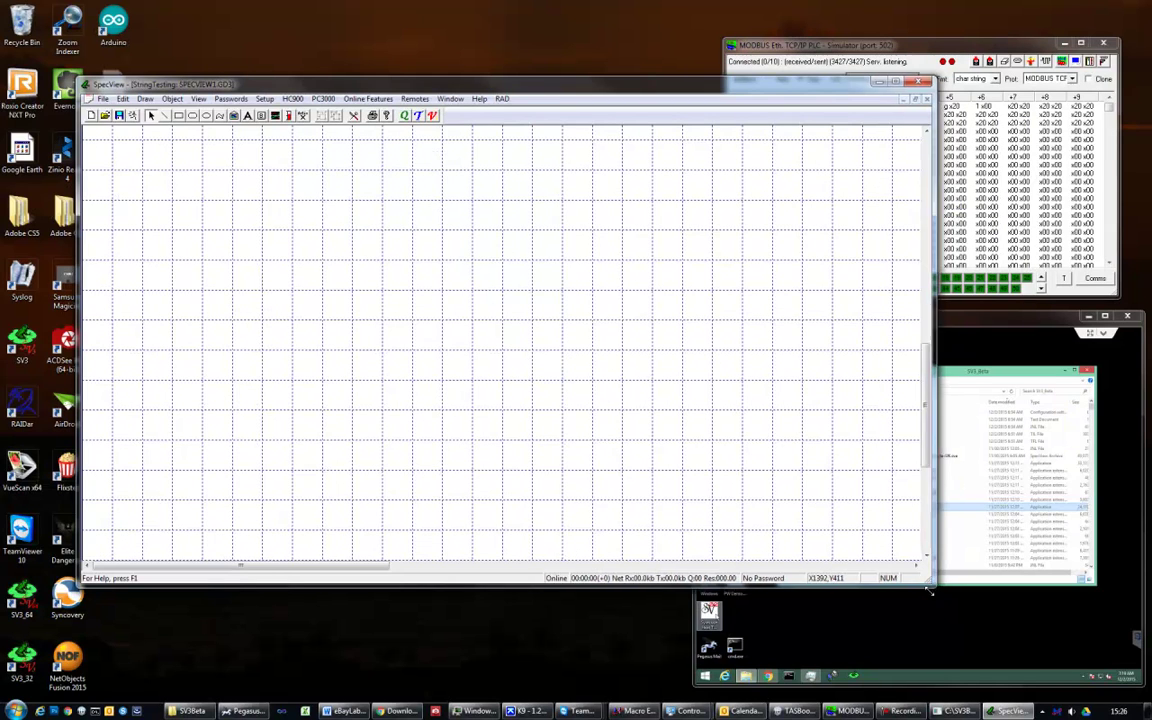
pyautogui.moveTo(929, 590); pyautogui.dragTo(688, 683)
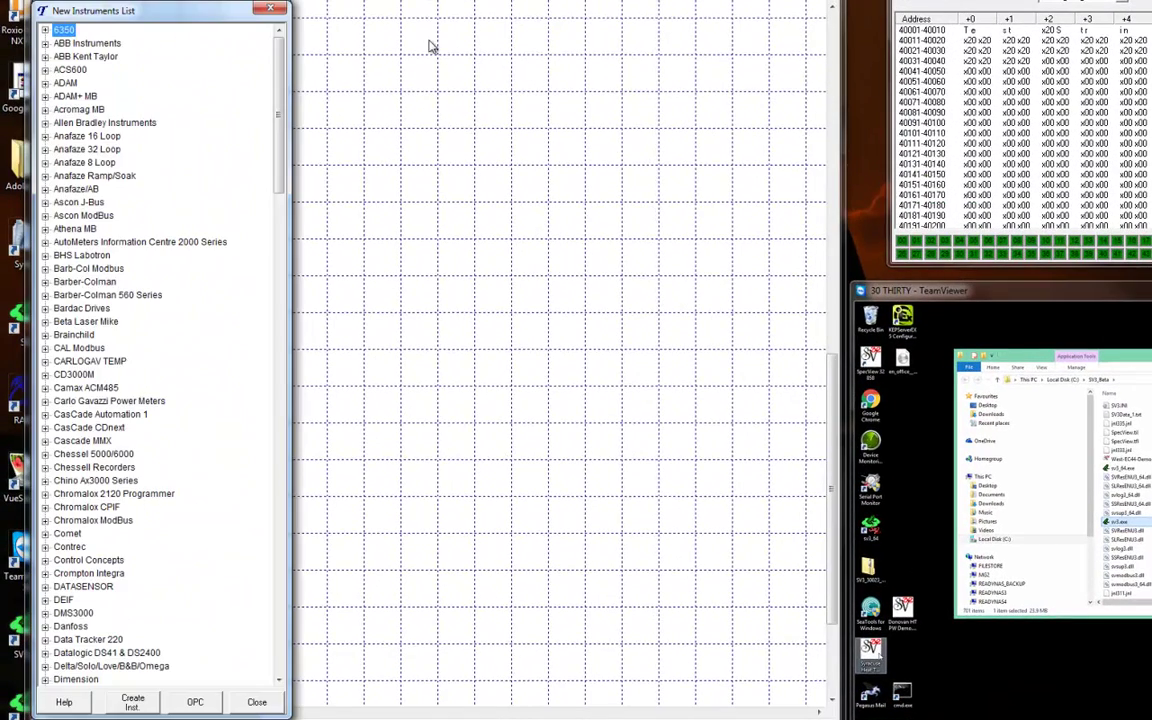
# Start a new Generic Strings instrument from the Generic Modbus group and name it StringA
pyautogui.moveTo(280, 120); pyautogui.dragTo(283, 277)
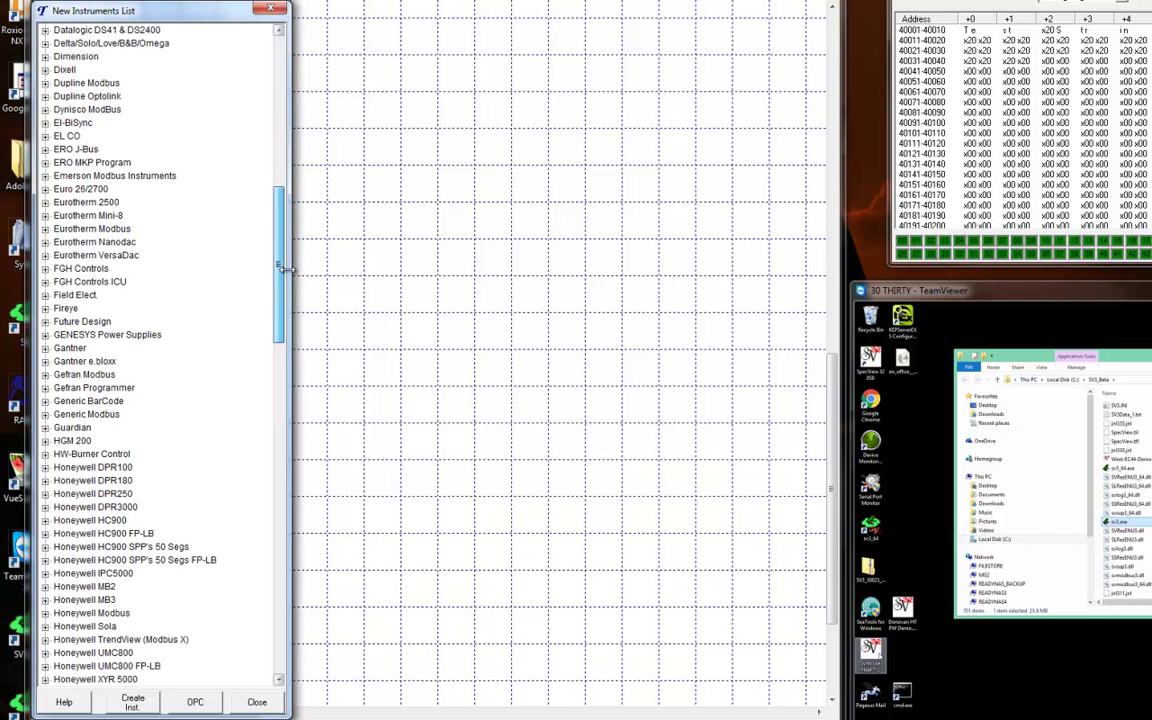
pyautogui.click(45, 414)
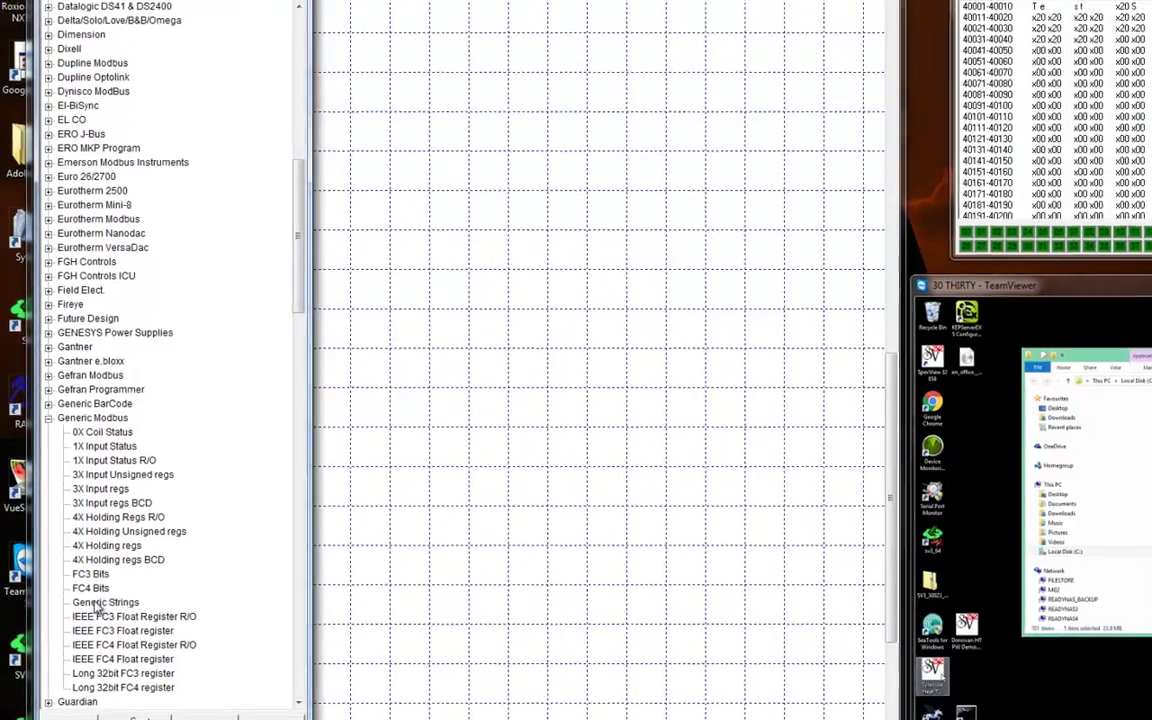
pyautogui.doubleClick(96, 587)
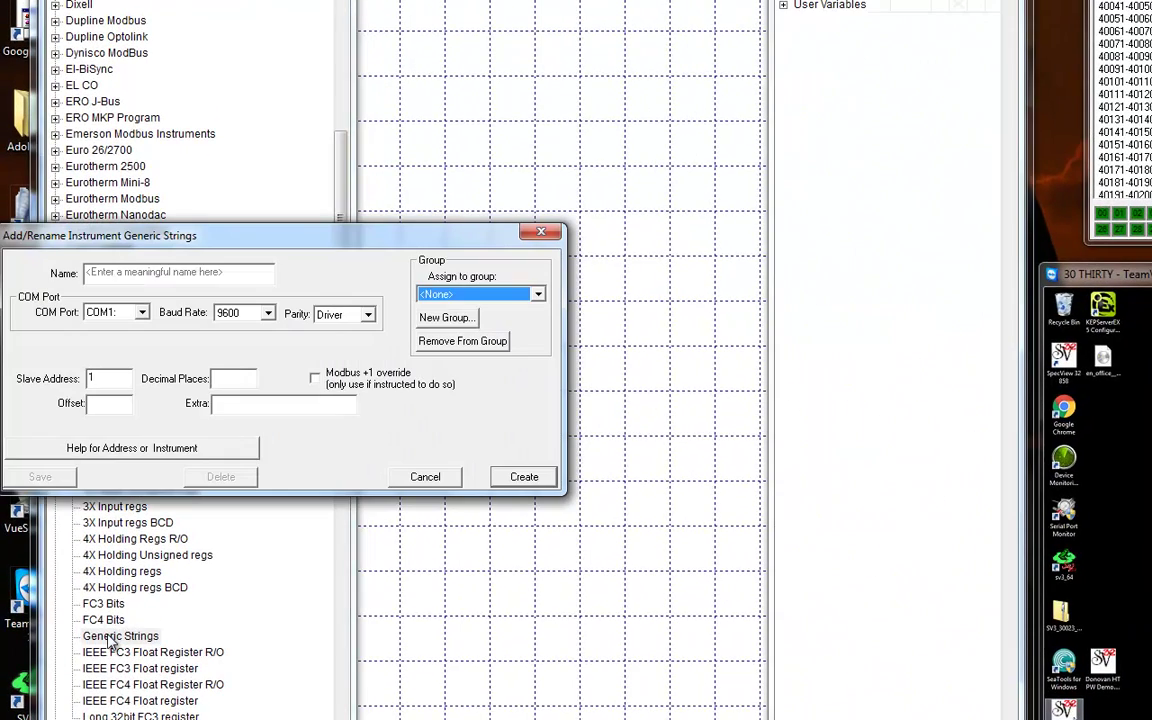
pyautogui.click(164, 273)
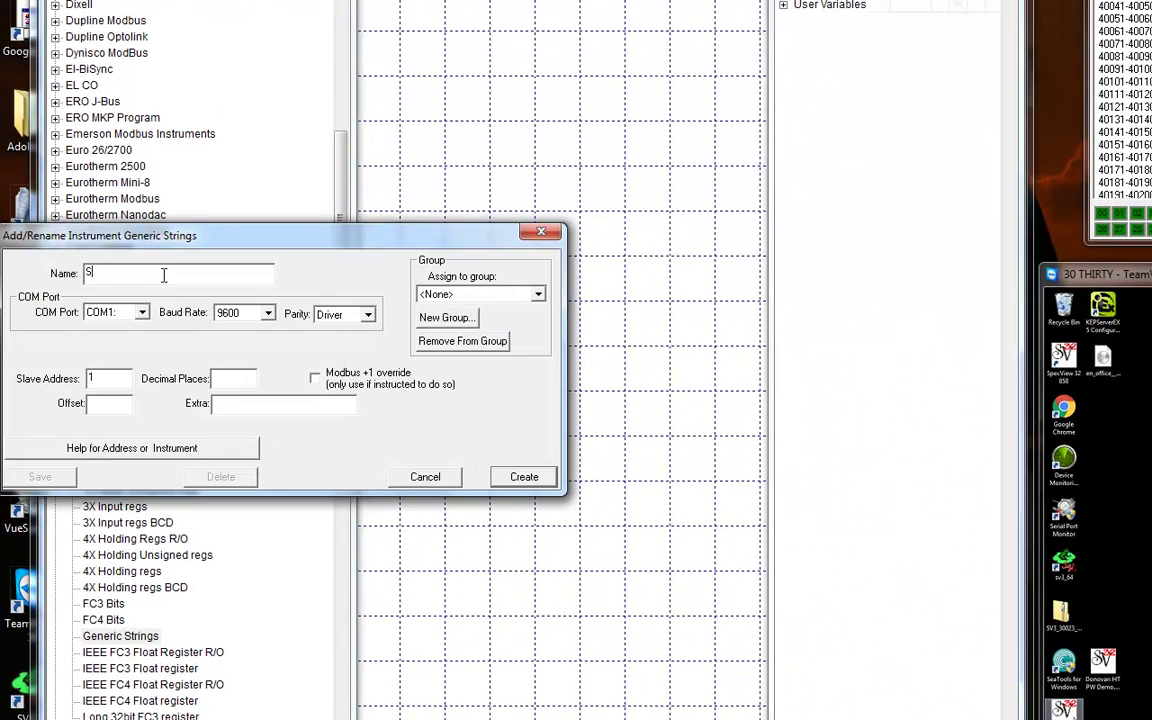
pyautogui.write('StringA')
# Create StringA as a TCP/IP instrument at 192.168.1.26 with slave address 1, 1 decimal place and offset 0
pyautogui.click(142, 312)
pyautogui.scroll(1, 145, 347)
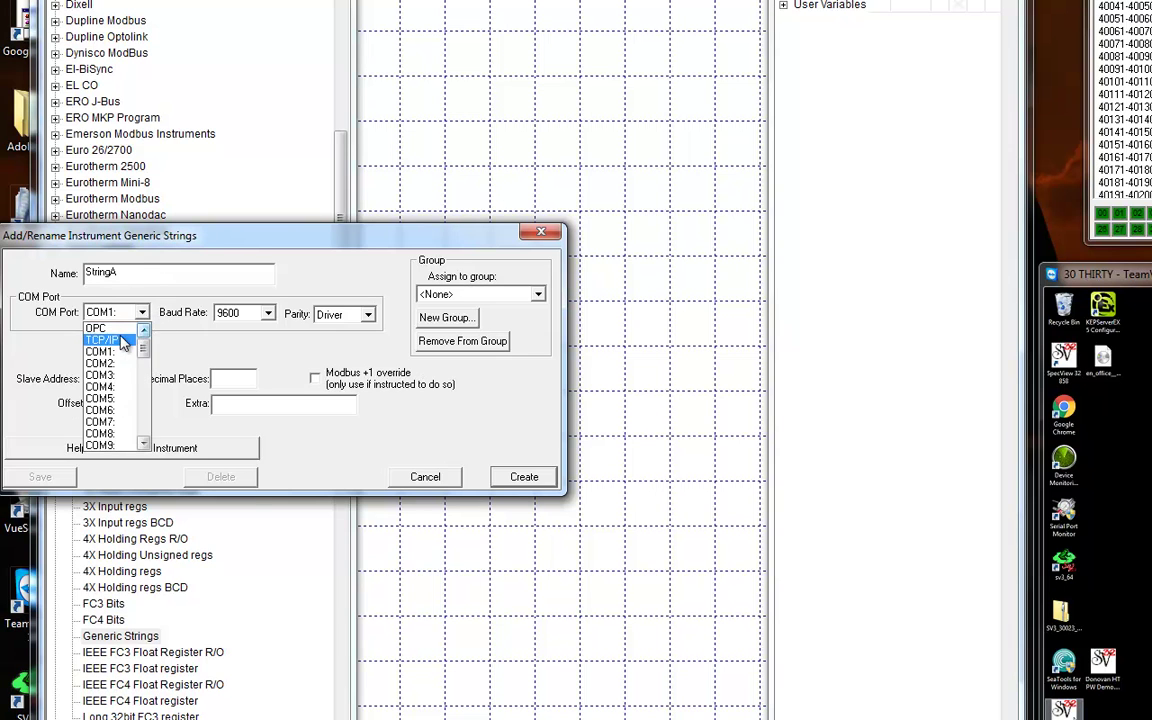
pyautogui.click(105, 338)
pyautogui.click(136, 355)
pyautogui.write('192.168.1.26')
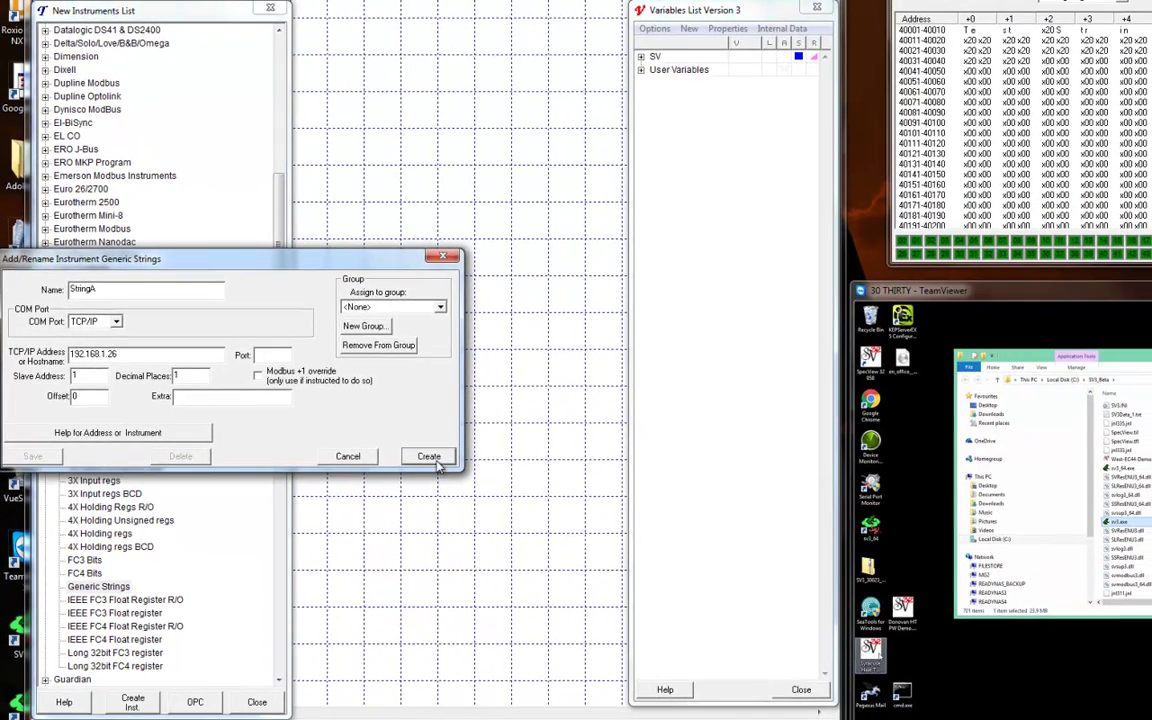
pyautogui.click(429, 456)
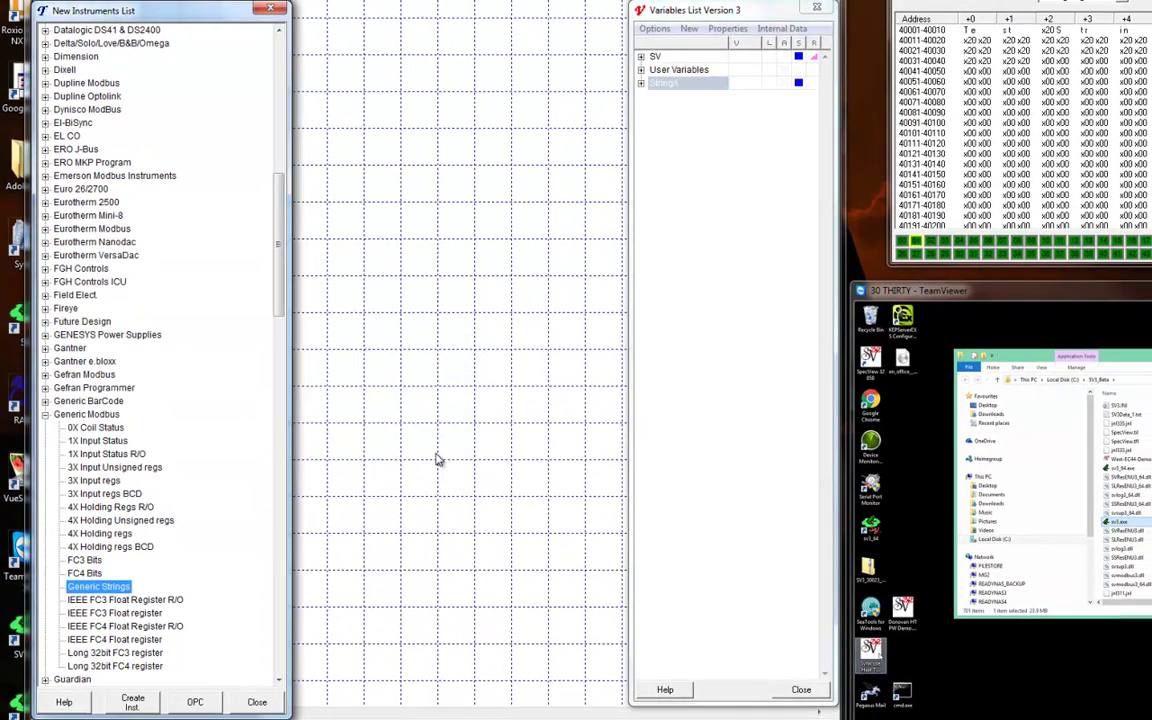
# Expand StringA in the variables list and examine its string variables
pyautogui.click(642, 84)
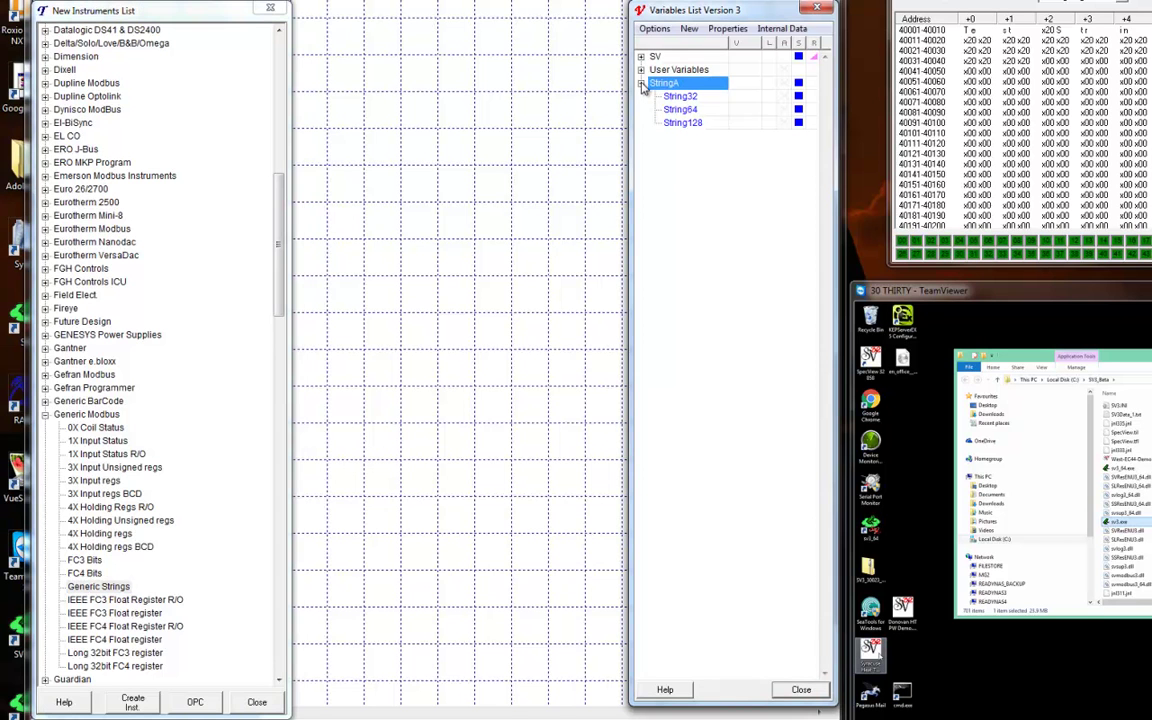
pyautogui.moveTo(750, 97)
pyautogui.moveTo(656, 141)
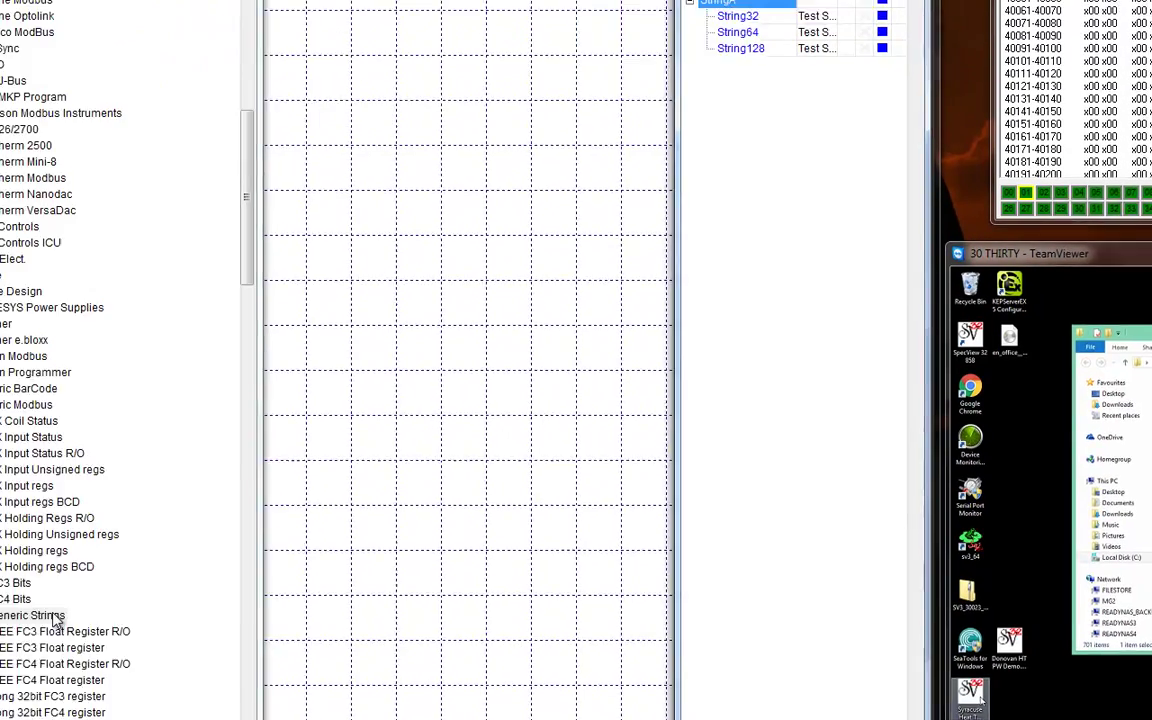
# Create a second Generic Strings instrument named StringB over TCP/IP at 192.168.1.26 with 1 decimal place and offset 128
pyautogui.click(148, 637)
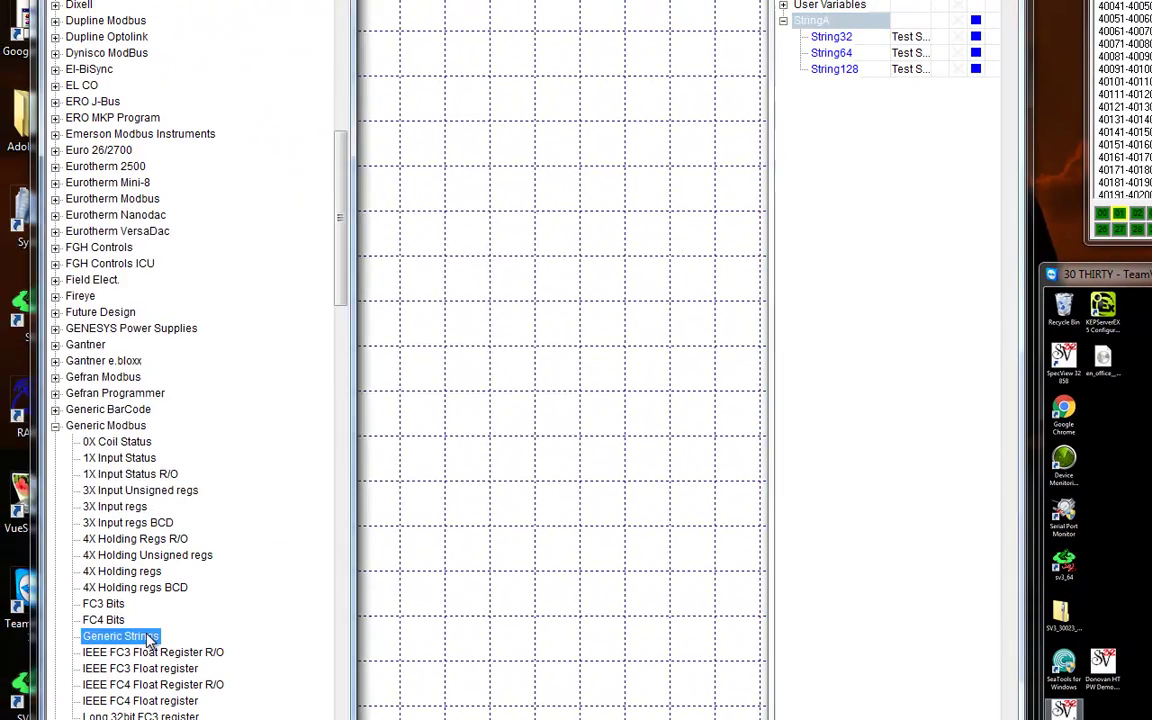
pyautogui.doubleClick(148, 637)
pyautogui.click(182, 277)
pyautogui.write('String')
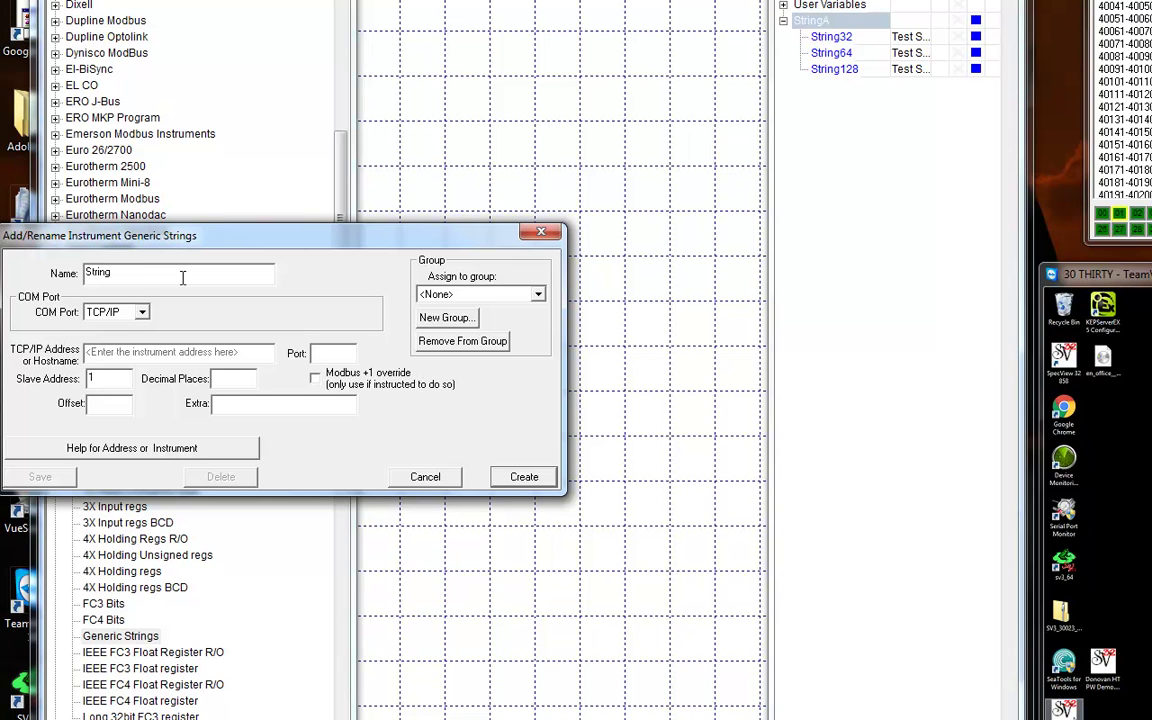
pyautogui.press('Tab')
pyautogui.press('Tab')
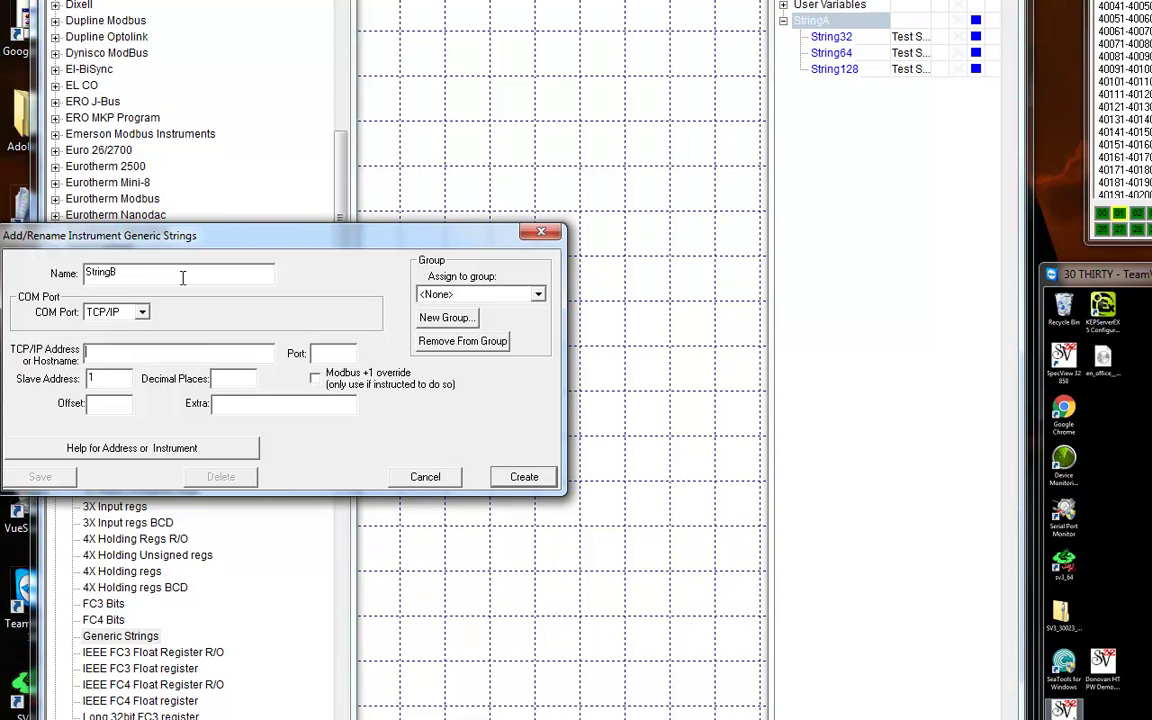
pyautogui.write('192.168.1.28')
pyautogui.click(524, 476)
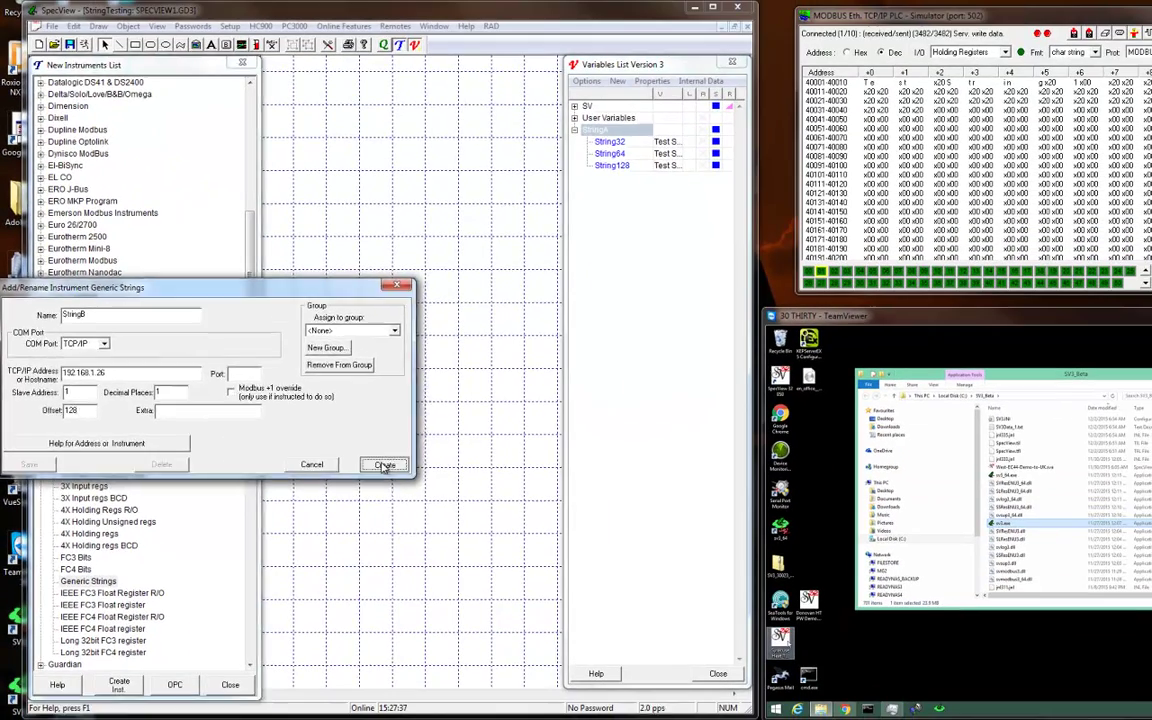
# Close the New Instruments List, expand StringB in the variables list and examine its String32 variable
pyautogui.click(231, 688)
pyautogui.click(574, 178)
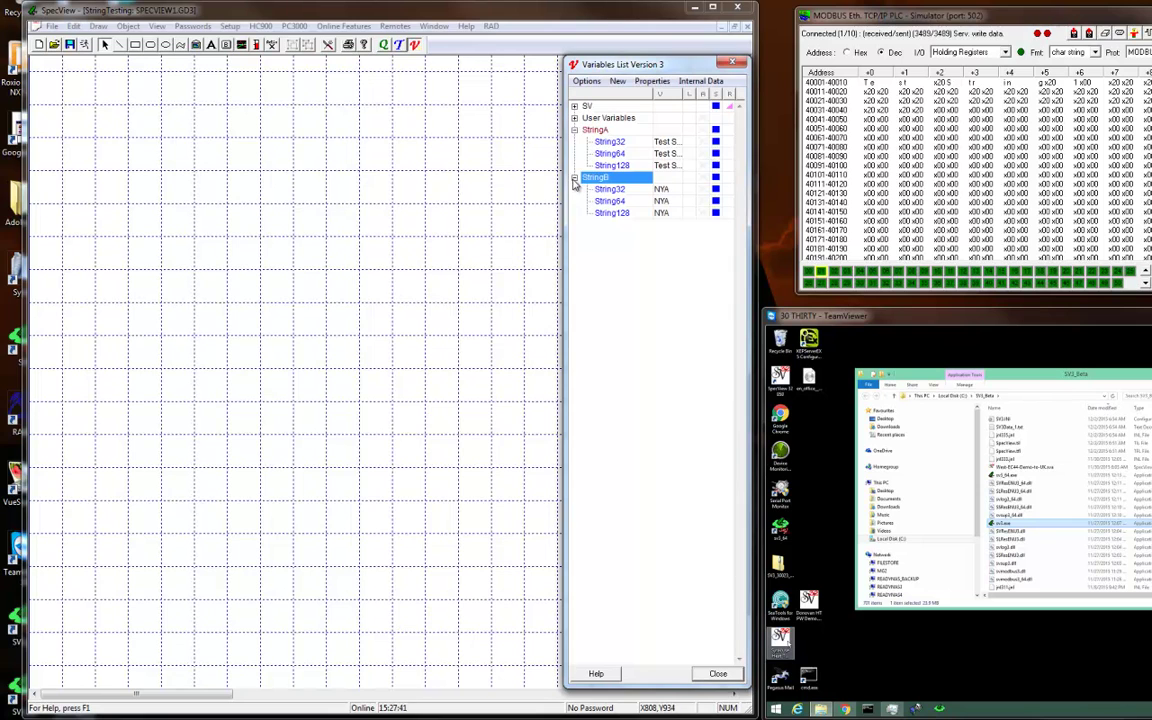
pyautogui.moveTo(672, 196)
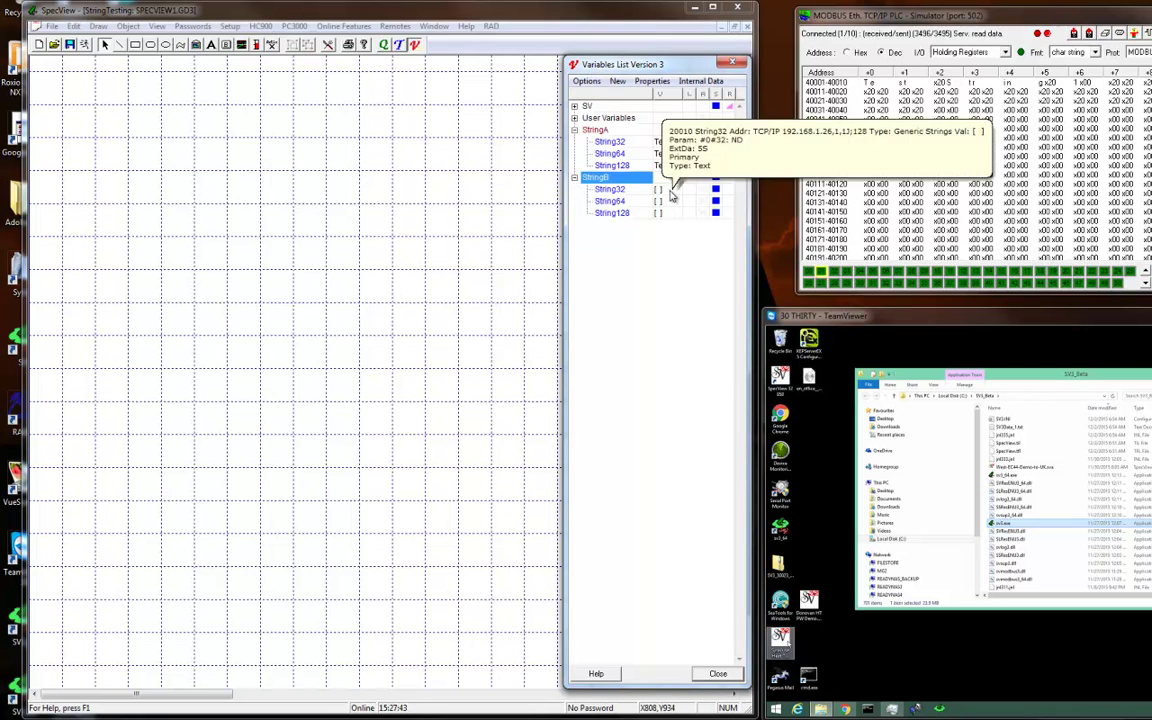
# Place the String128 variables of StringA and StringB on the graphic page, one below the other
pyautogui.click(618, 166)
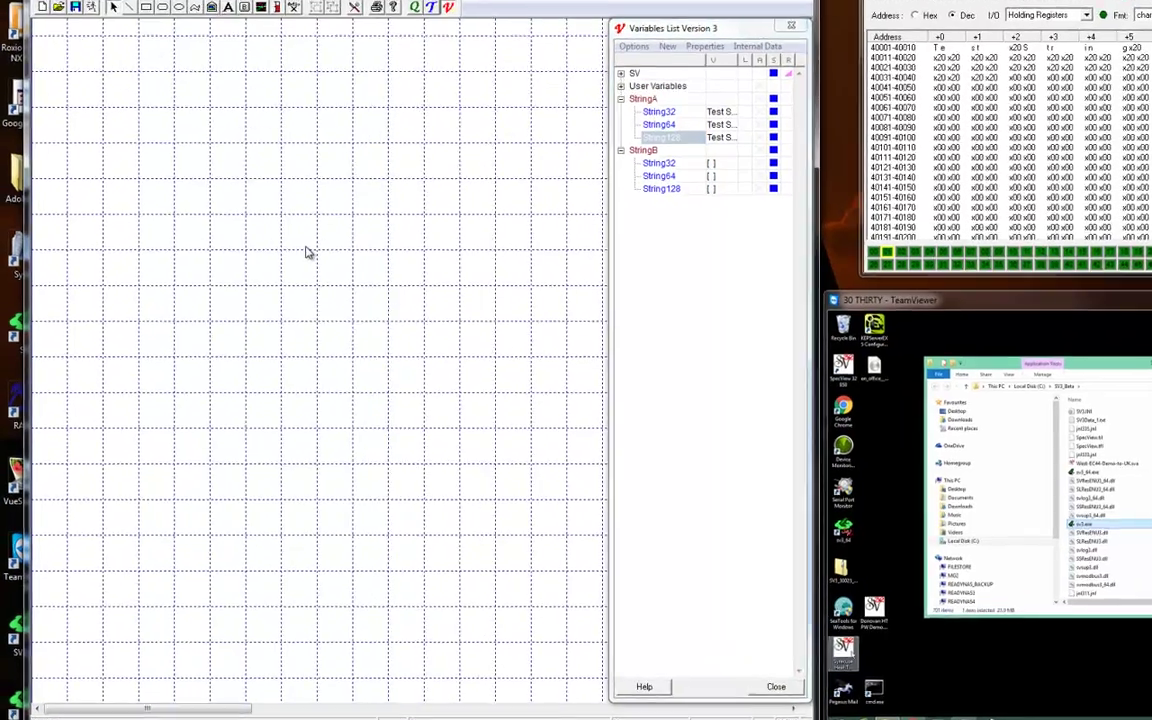
pyautogui.moveTo(307, 253); pyautogui.dragTo(418, 178)
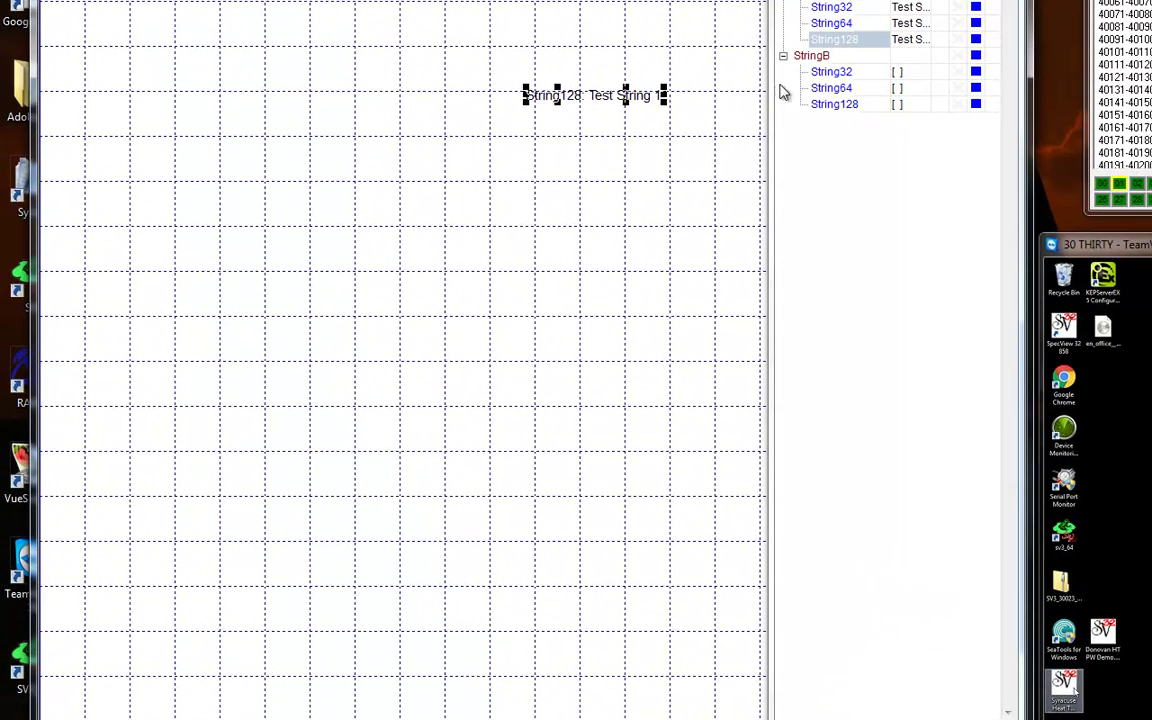
pyautogui.moveTo(836, 105); pyautogui.dragTo(643, 158)
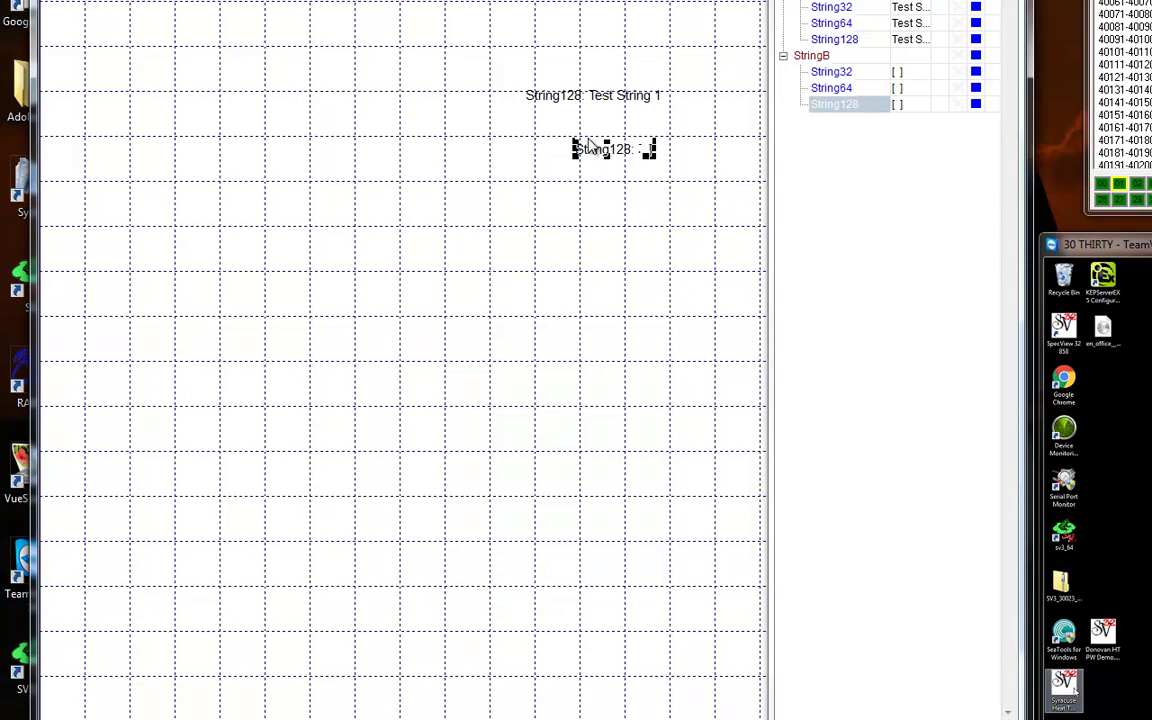
# Move both String128 readouts to the left part of the page and enlarge their value text
pyautogui.click(650, 149)
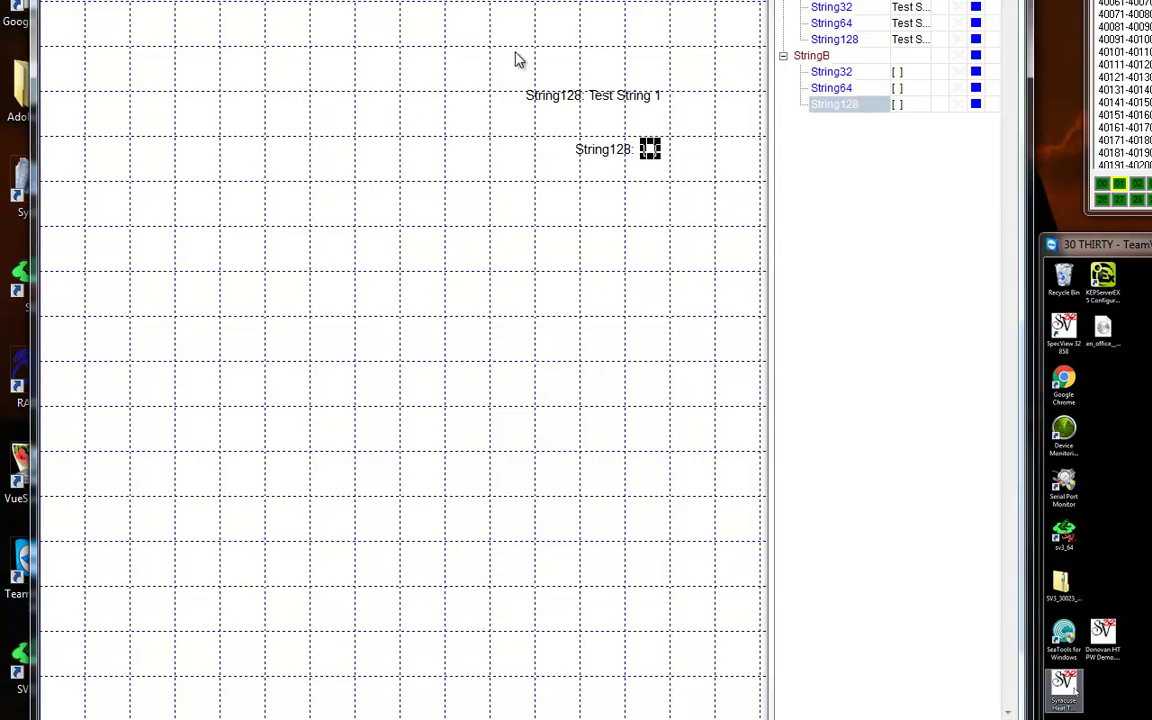
pyautogui.moveTo(518, 60); pyautogui.dragTo(661, 188)
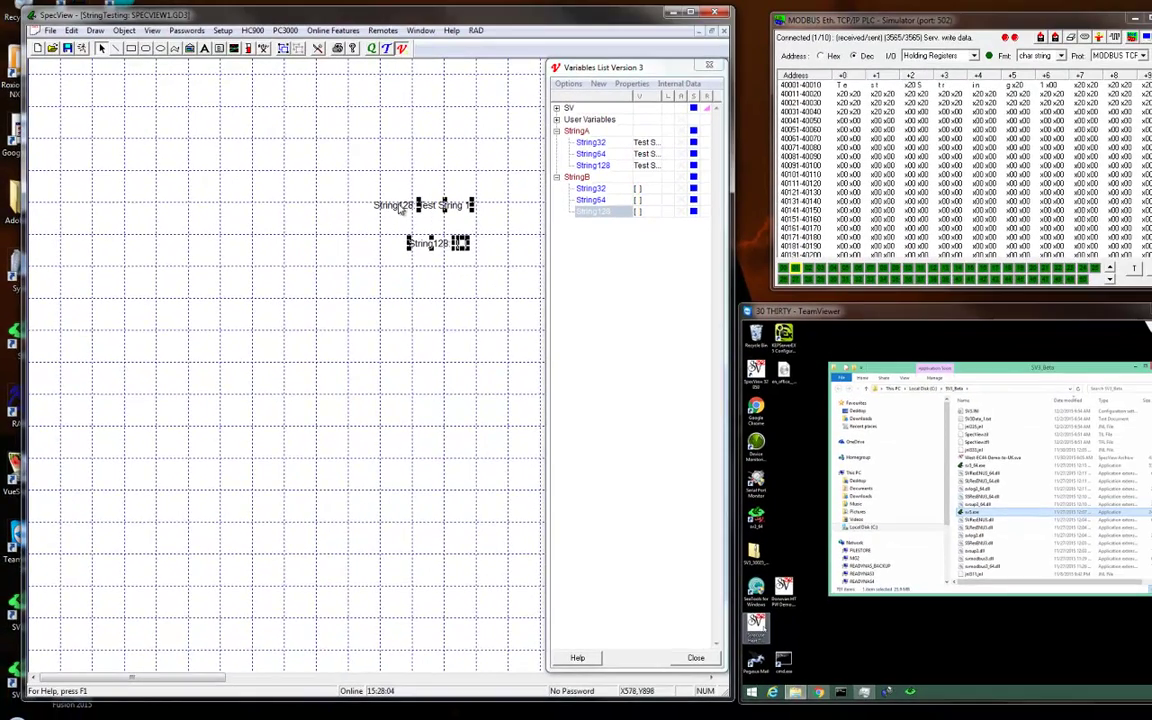
pyautogui.moveTo(400, 208); pyautogui.dragTo(275, 260)
pyautogui.click(155, 285)
pyautogui.click(146, 325)
pyautogui.click(148, 325)
pyautogui.moveTo(150, 326); pyautogui.dragTo(177, 334)
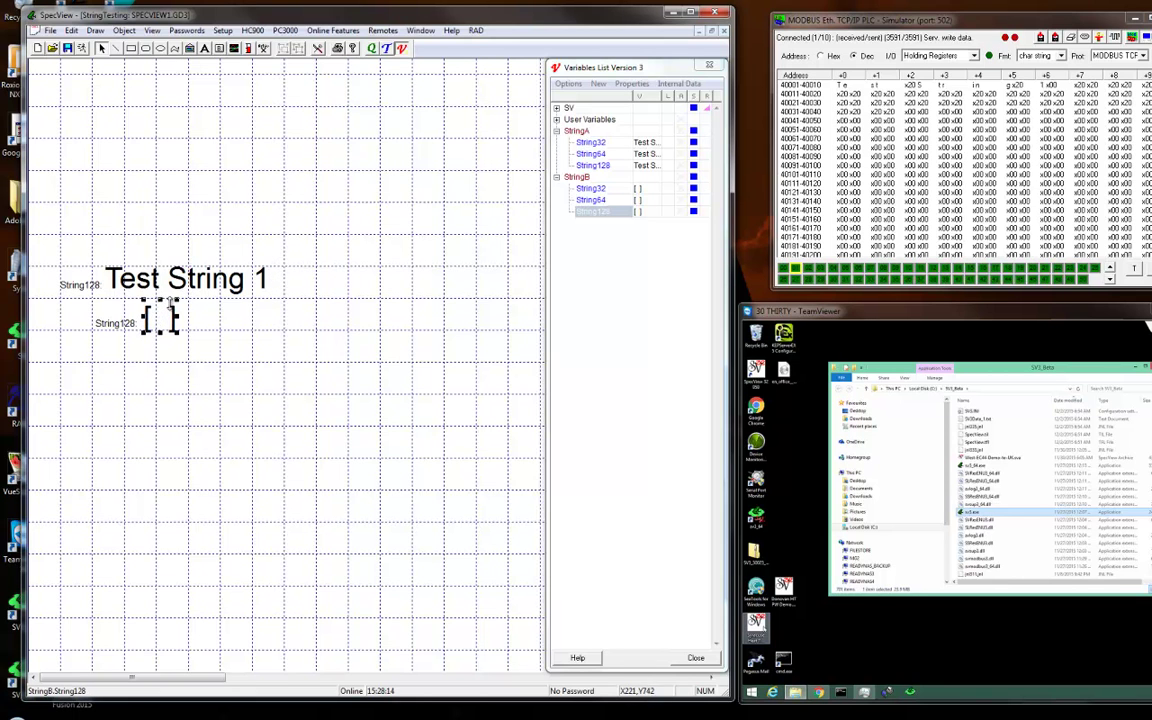
# Alter the value of StringA's String128 to AAAAAAAAAAAAAA and send it
pyautogui.click(218, 287)
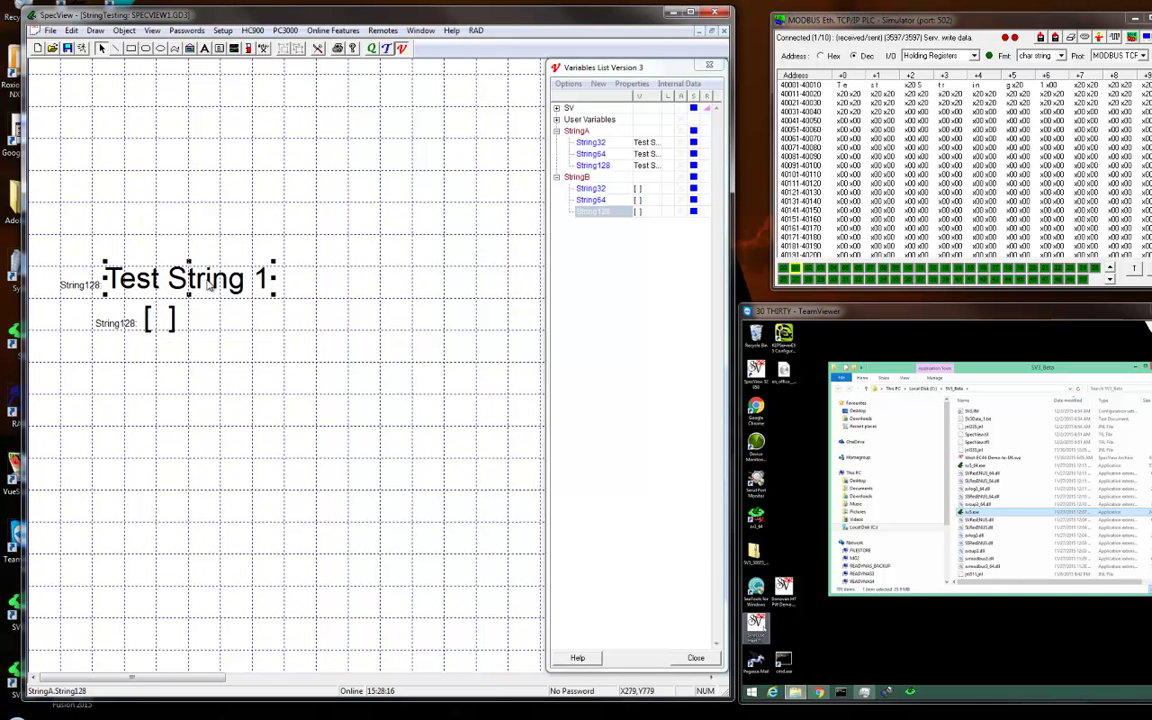
pyautogui.rightClick(210, 284)
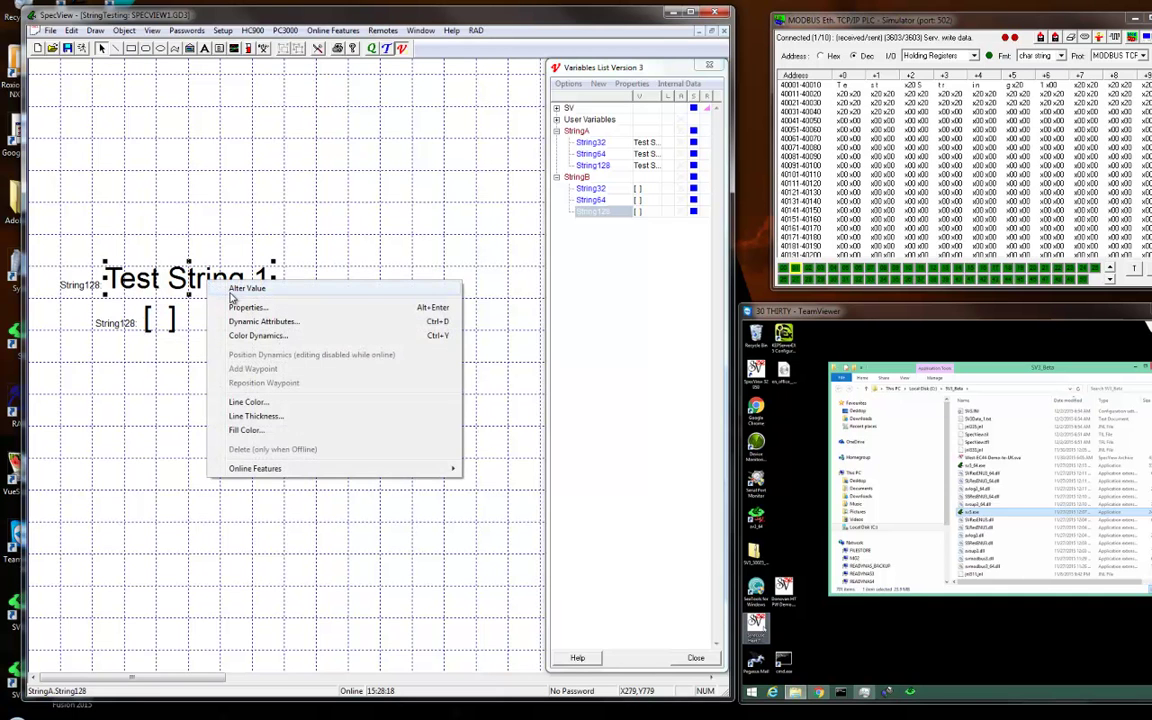
pyautogui.click(240, 289)
pyautogui.write('AAAAAAAAAAAA')
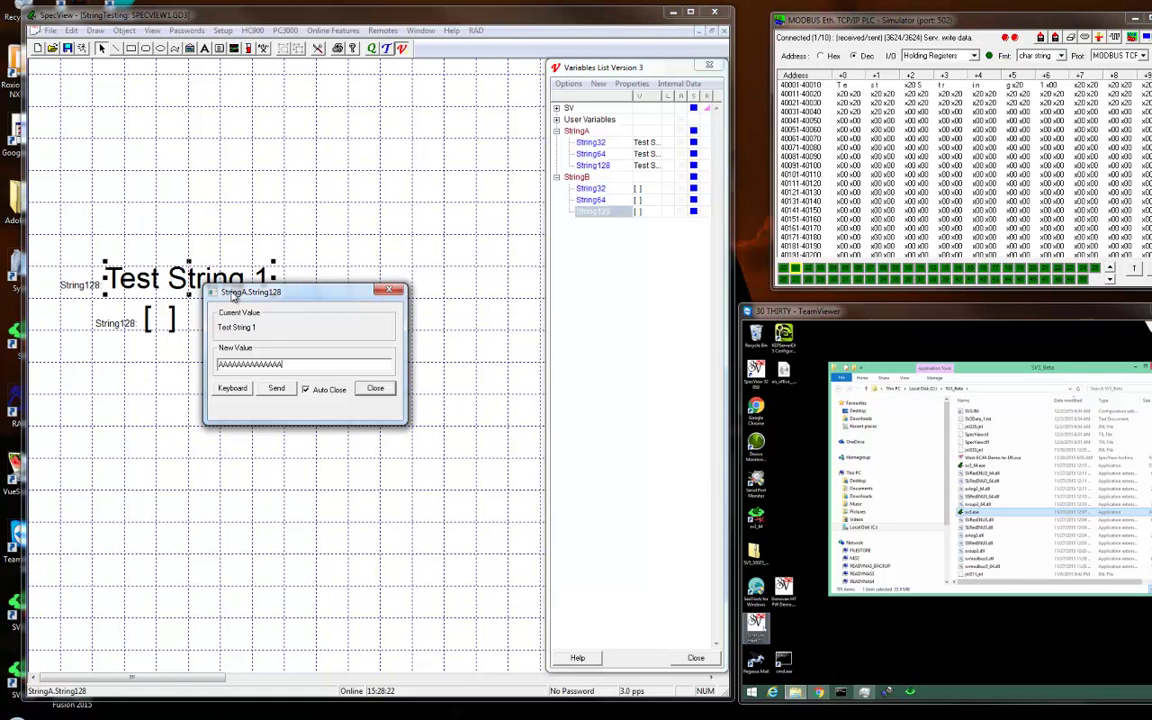
pyautogui.press('Return')
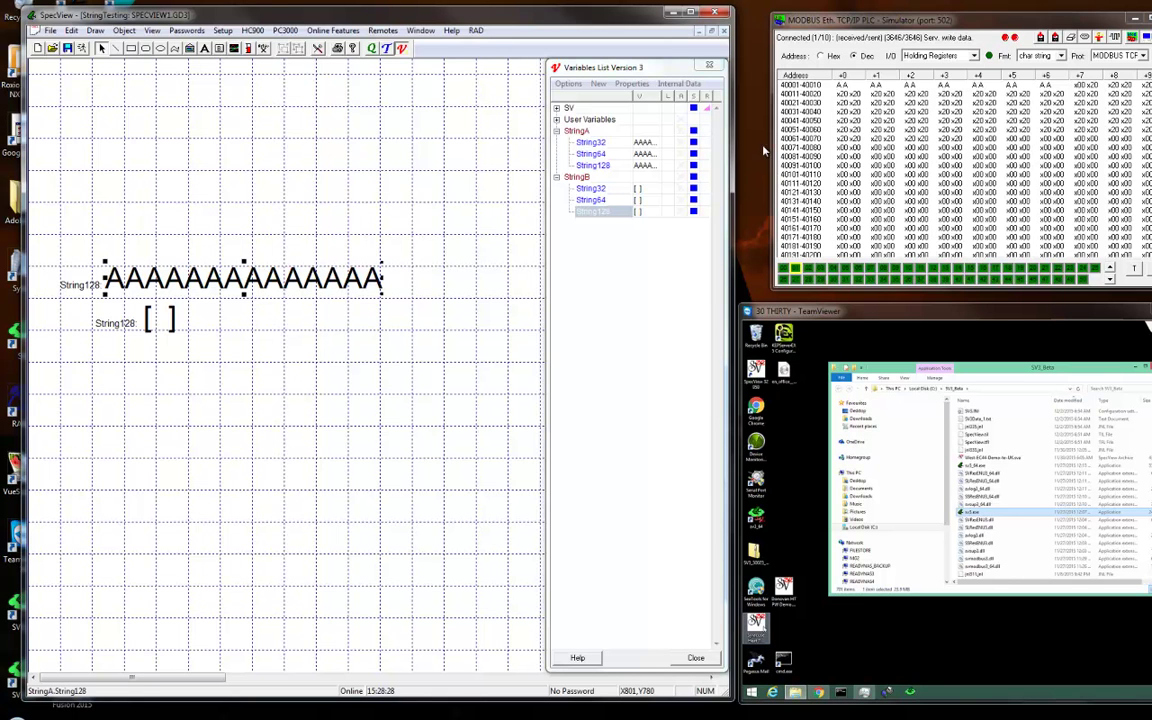
# Alter the value of StringB's String128 to BBBBBBBBBBBB and send it
pyautogui.click(161, 322)
pyautogui.rightClick(161, 324)
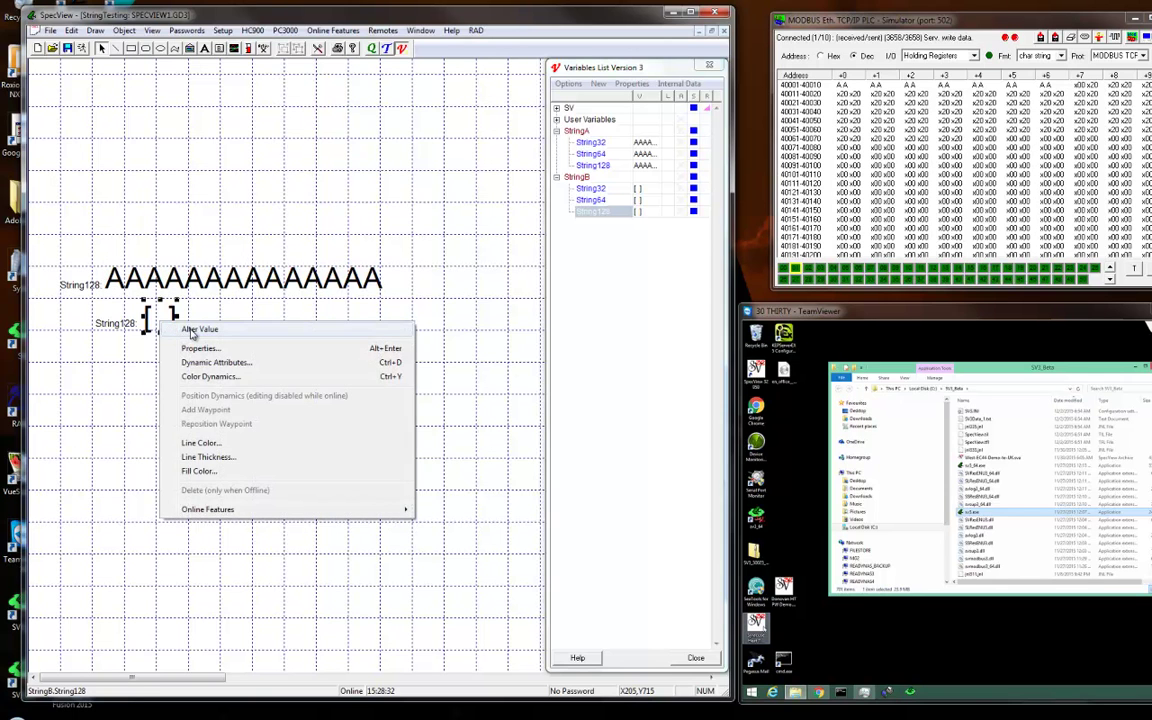
pyautogui.click(190, 331)
pyautogui.write('BBBBBBBBBBBB')
pyautogui.press('Return')
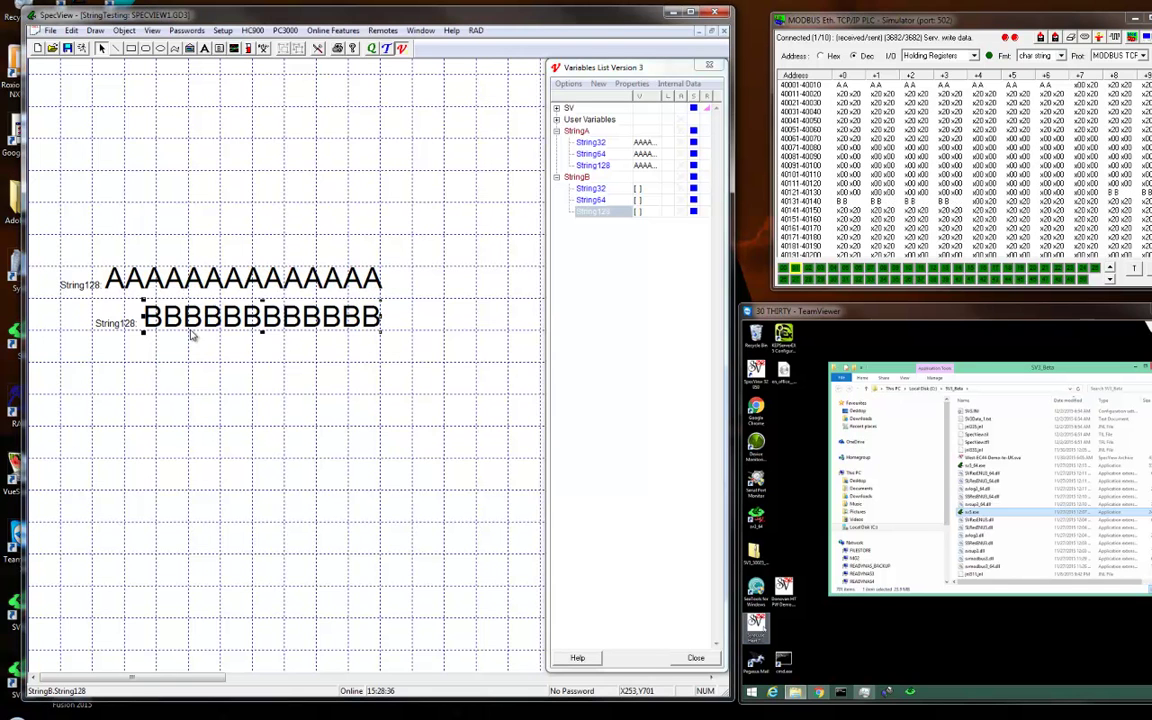
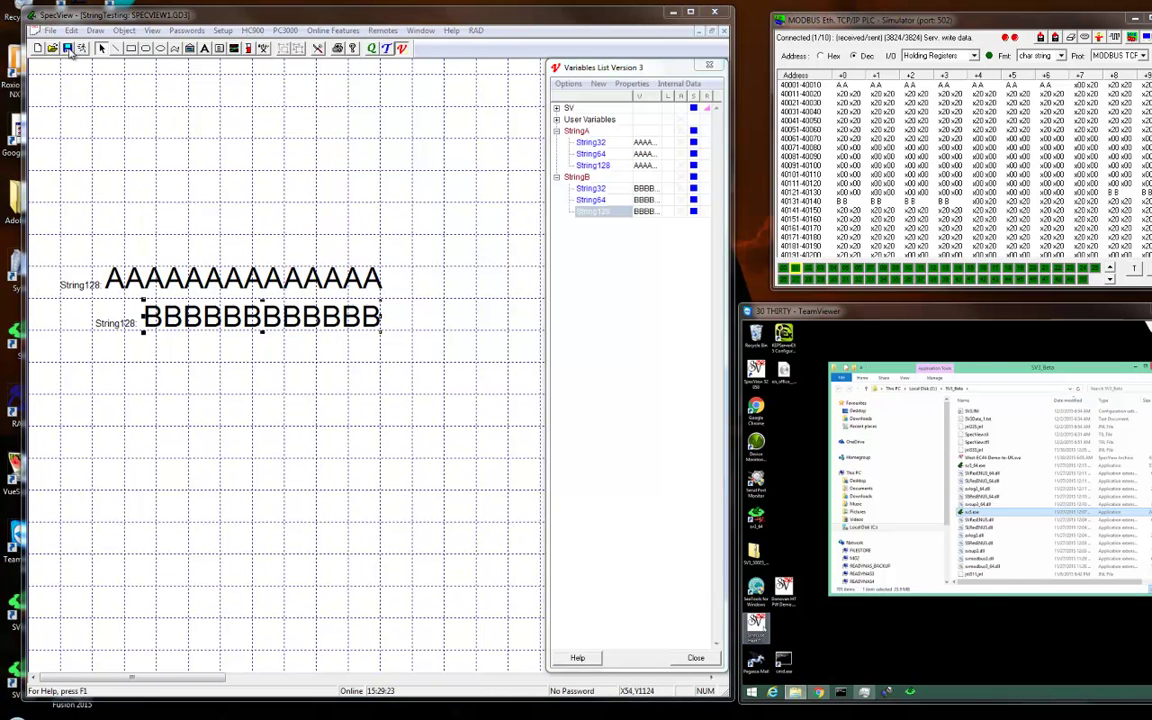
# Save the graphic page in the StringTesting project folder under the file name EXAMPLOE
pyautogui.click(67, 49)
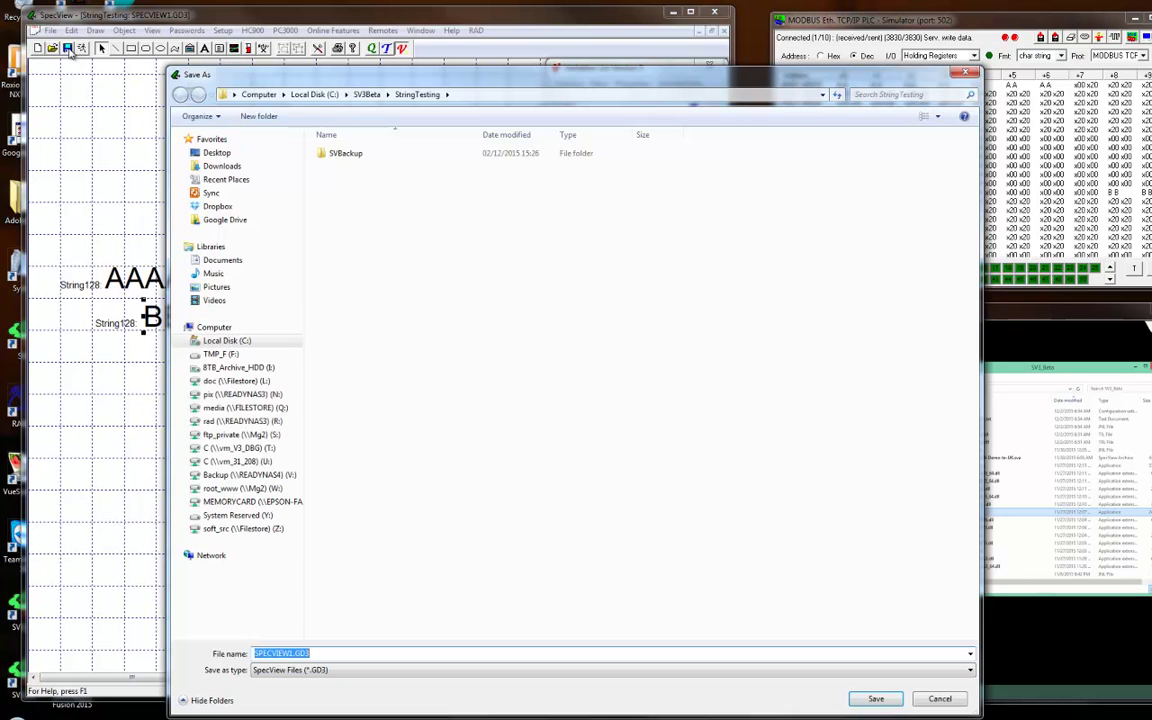
pyautogui.write('EXAMPLE0')
pyautogui.press('Return')
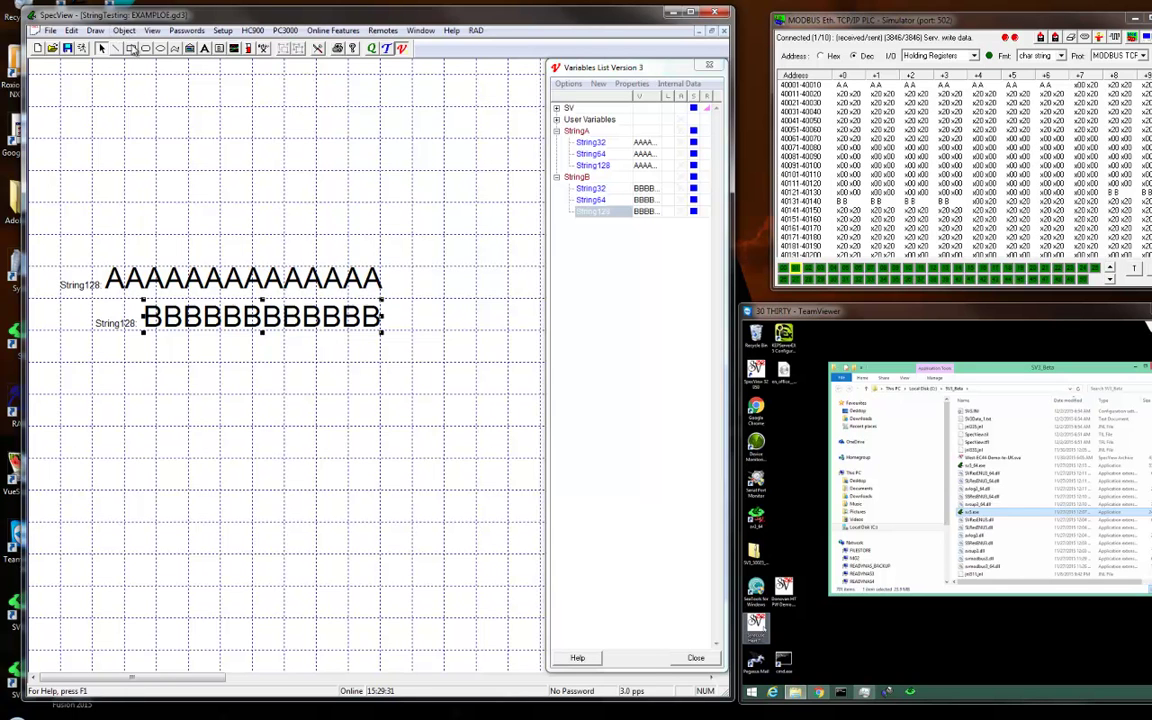
# Restart SpecView, widen the project window and select the StringTesting project
pyautogui.click(50, 32)
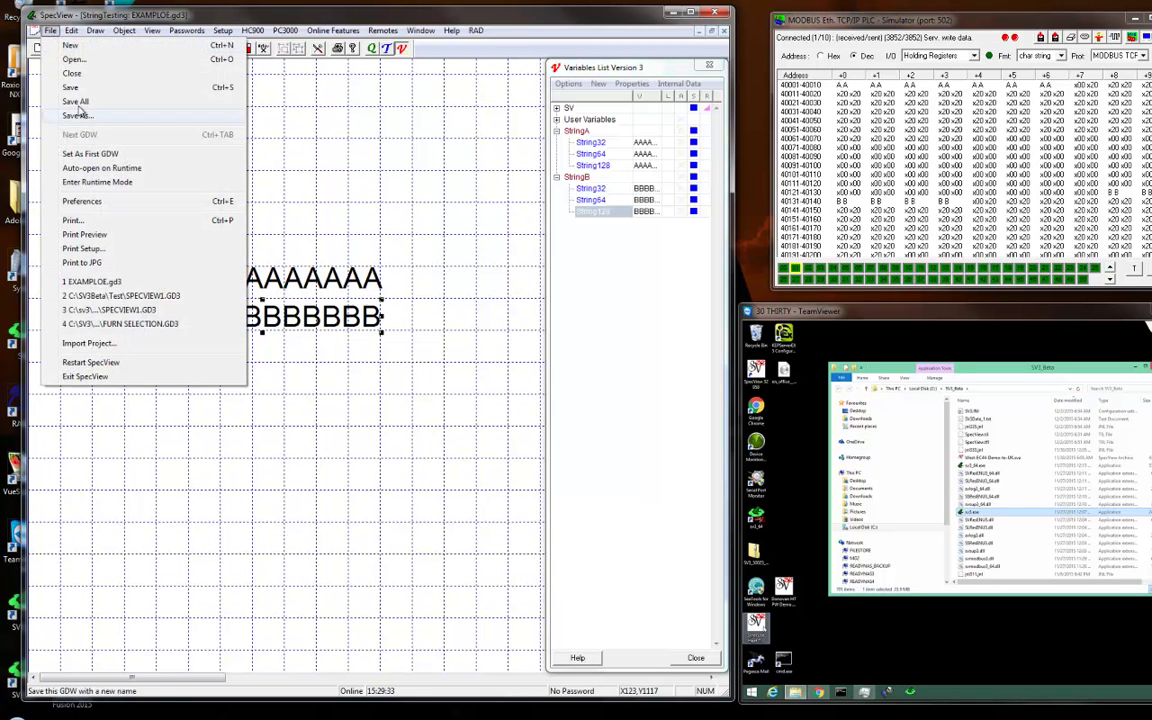
pyautogui.click(98, 365)
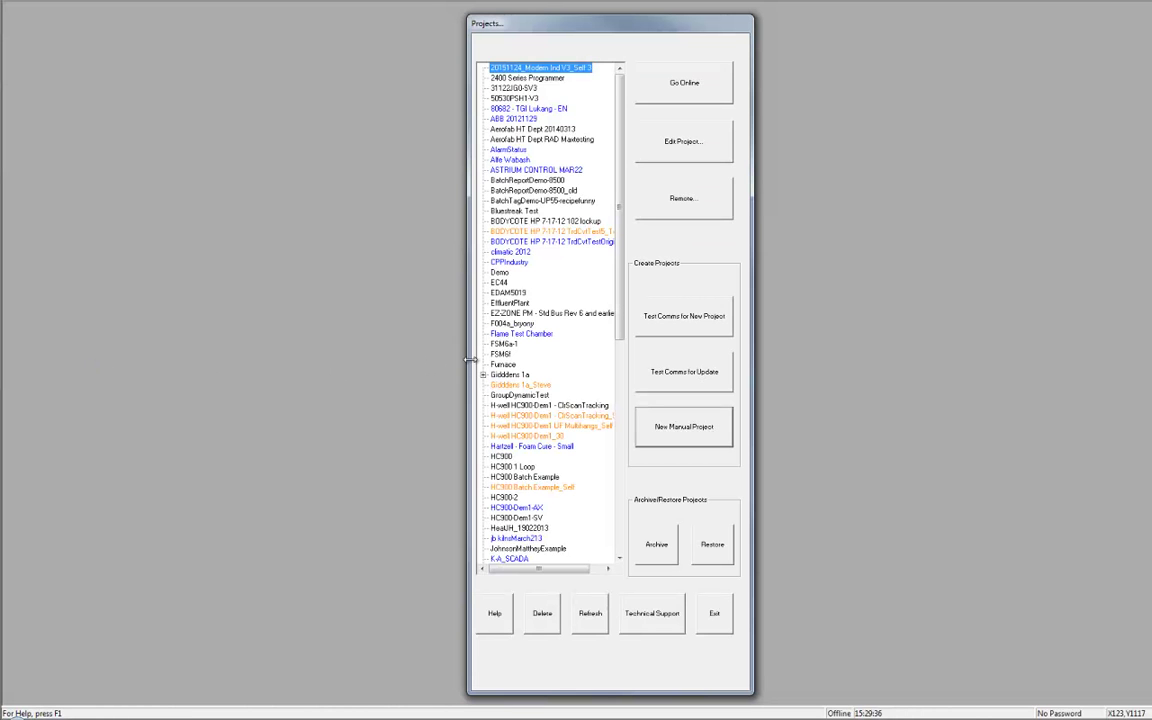
pyautogui.moveTo(468, 360); pyautogui.dragTo(396, 353)
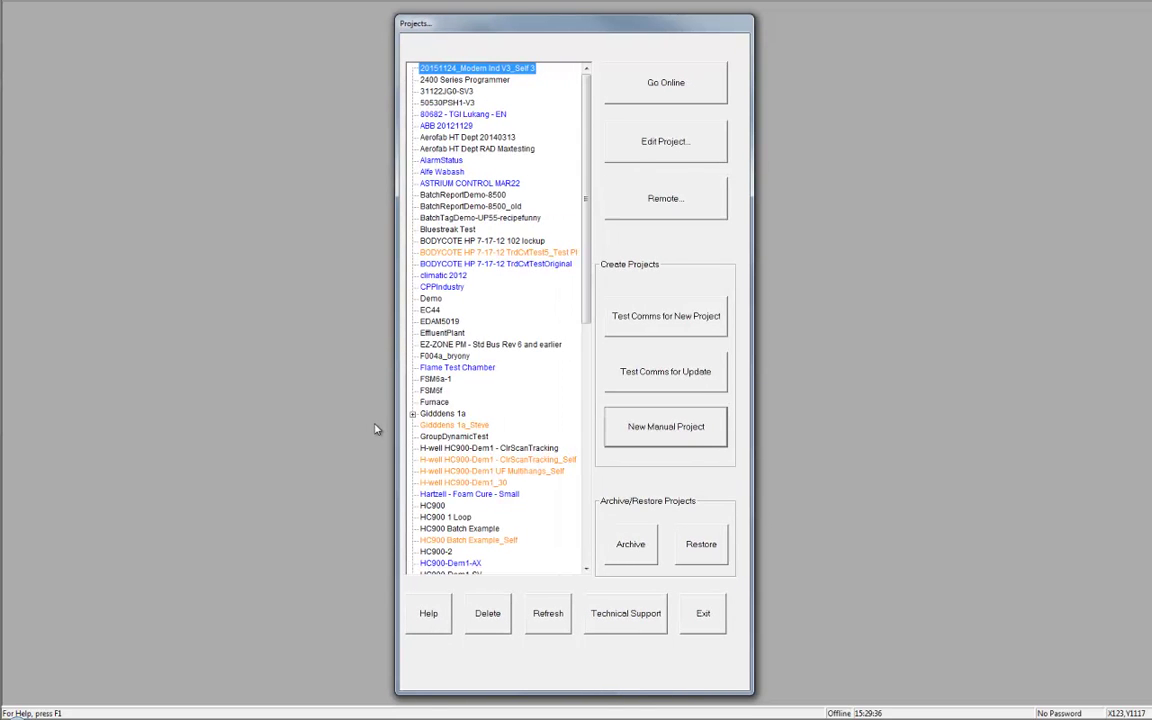
pyautogui.scroll(-8, 579, 422)
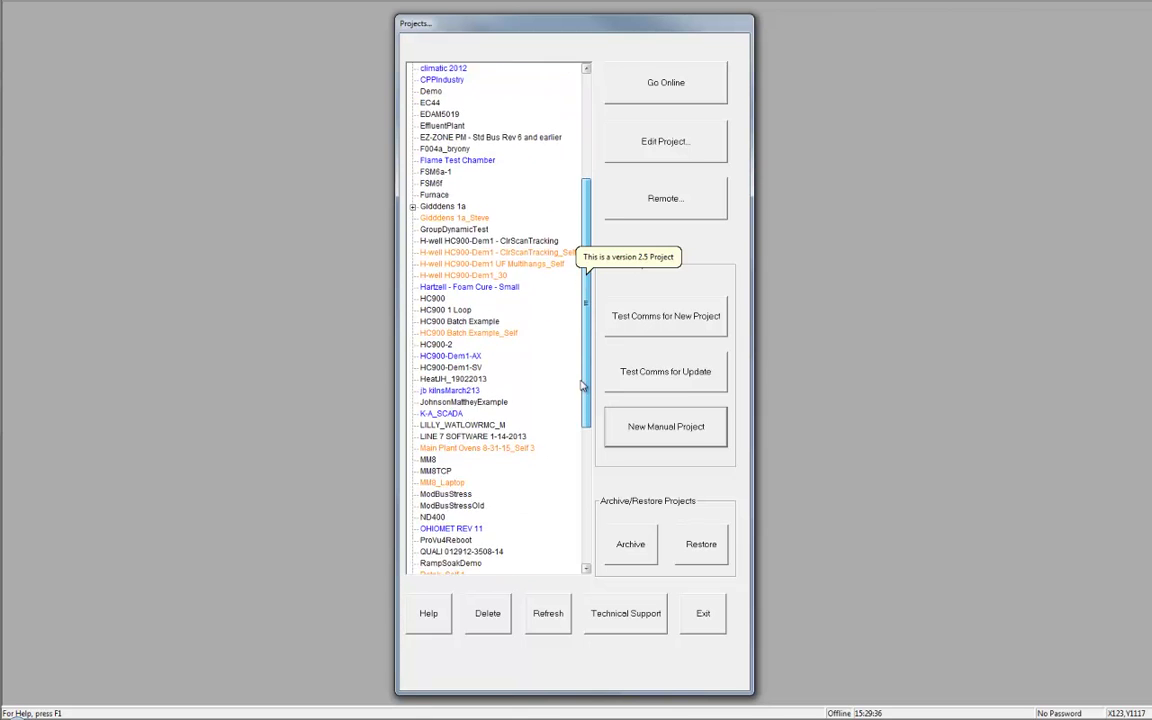
pyautogui.scroll(-3, 579, 422)
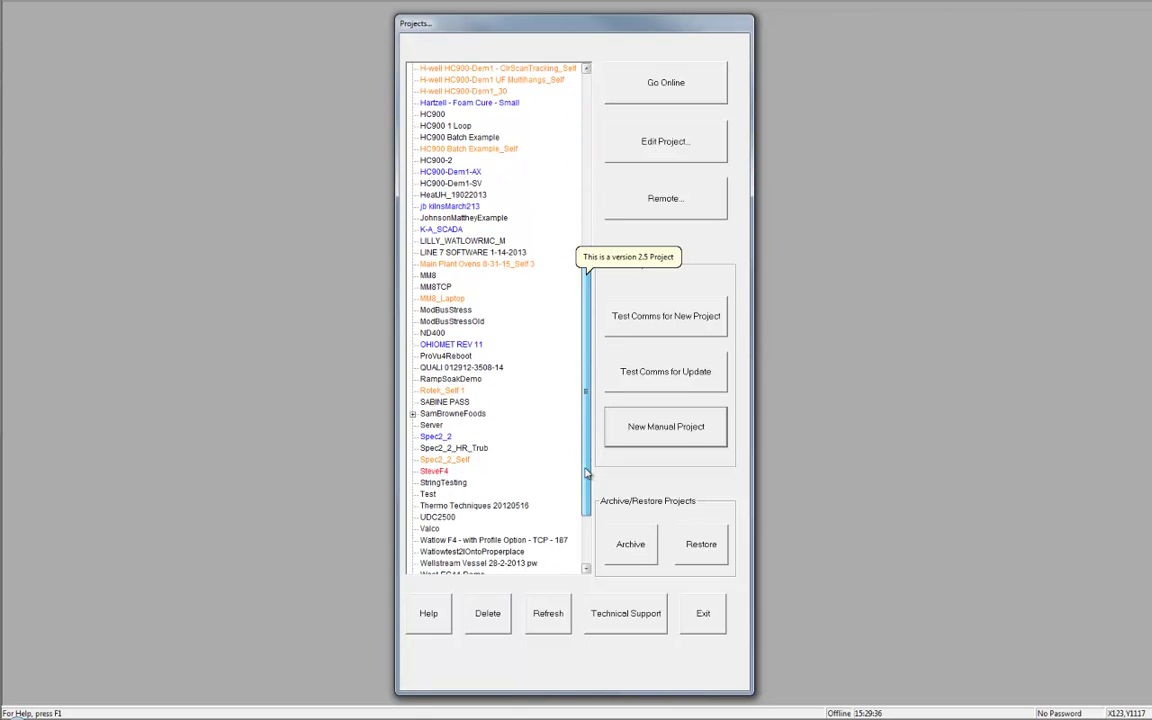
pyautogui.click(453, 486)
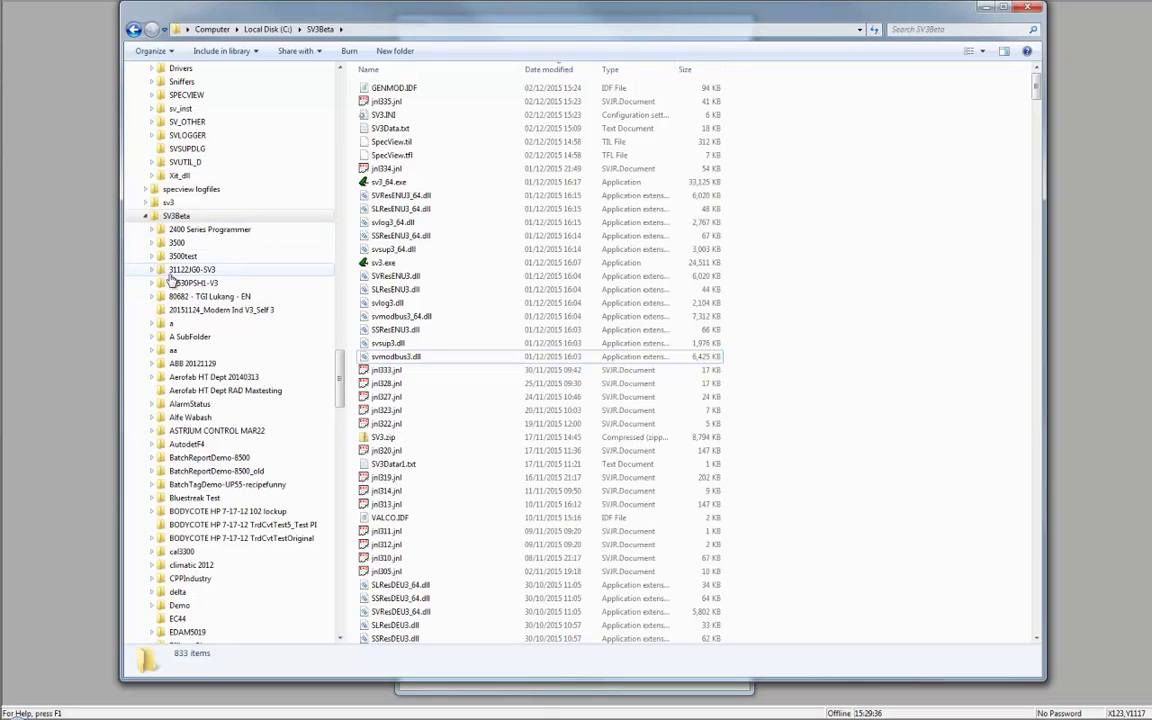
# Copy the StringTesting project folder from C:\SV3Beta in Windows Explorer
pyautogui.moveTo(341, 364); pyautogui.dragTo(330, 450)
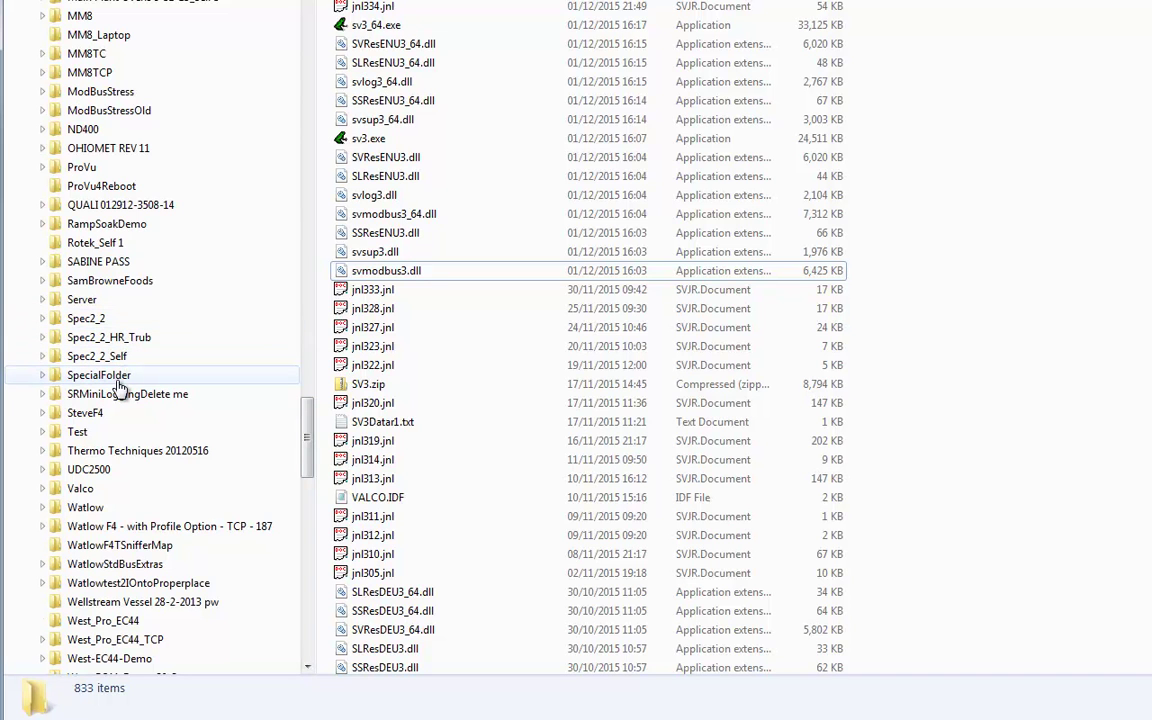
pyautogui.click(103, 300)
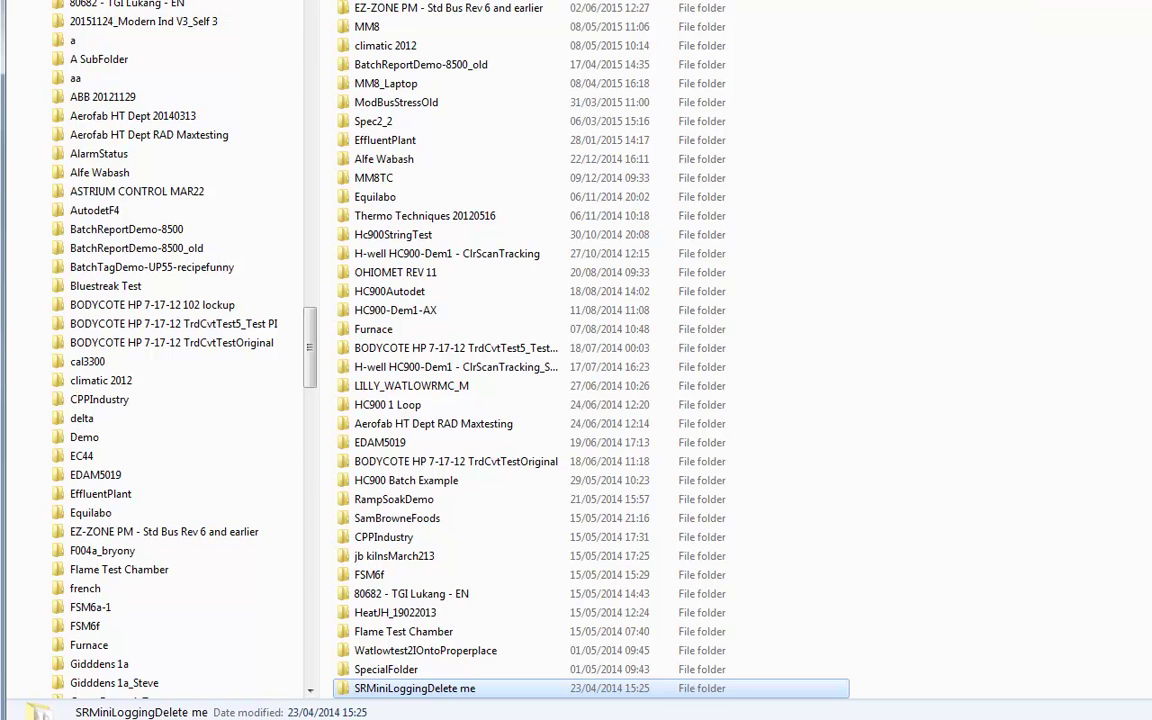
pyautogui.scroll(-10, 150, 400)
pyautogui.click(100, 663)
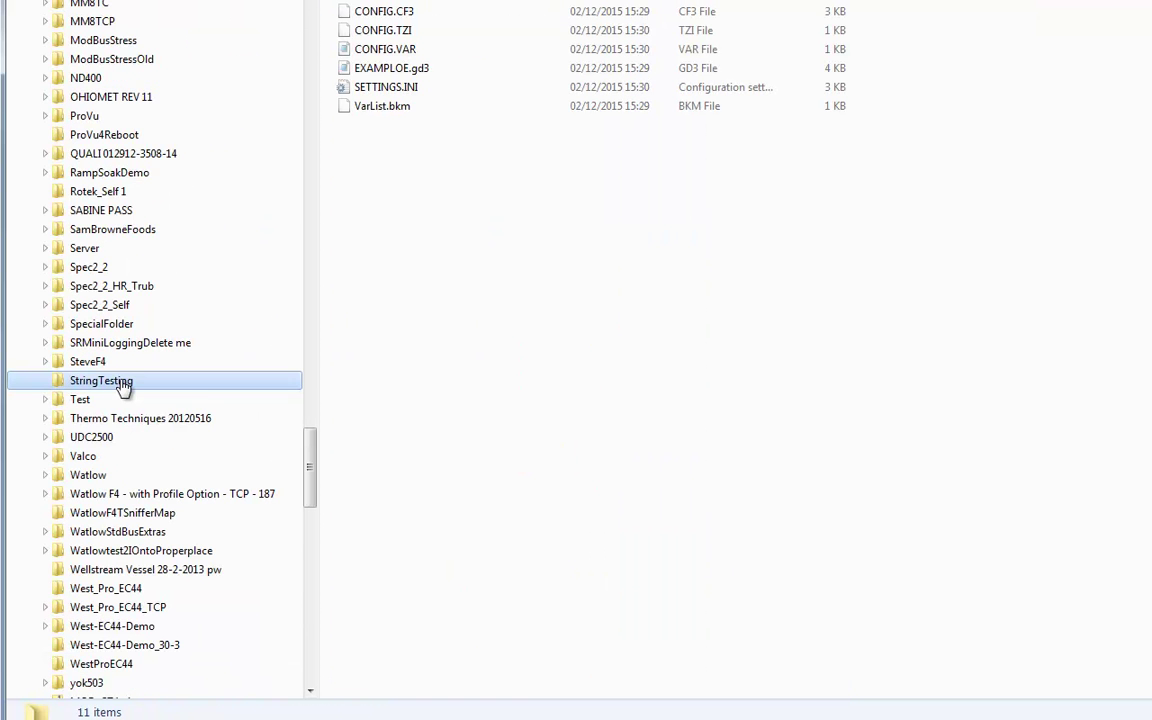
pyautogui.rightClick(122, 387)
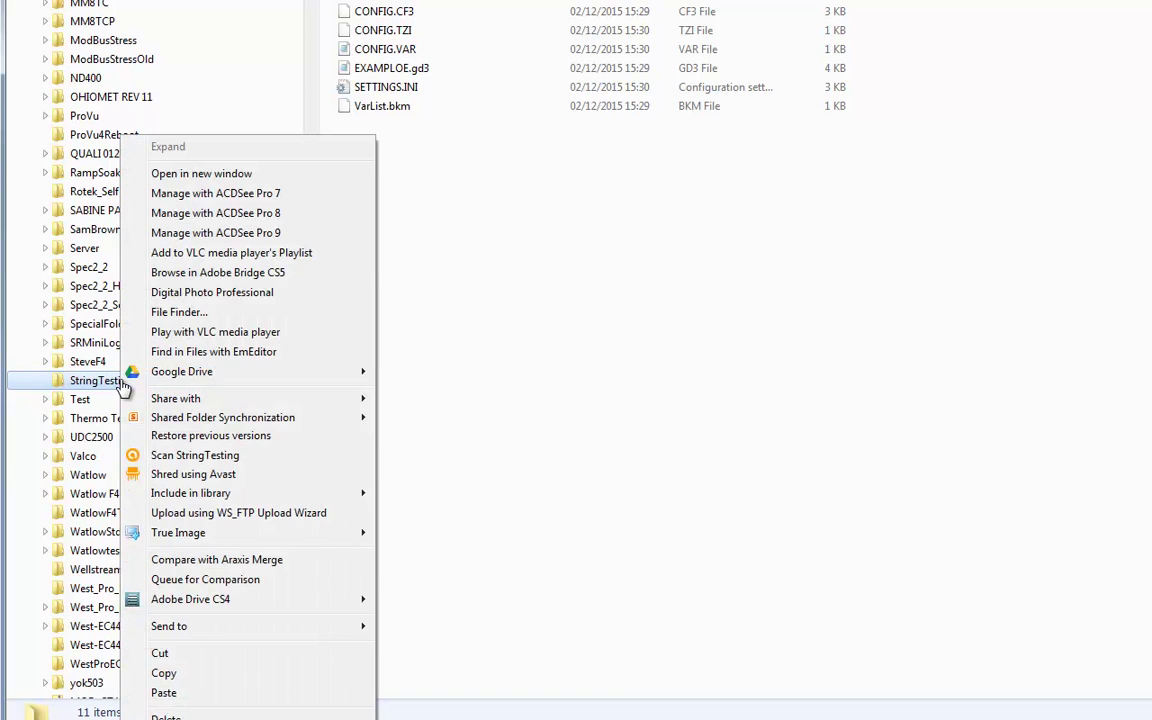
pyautogui.click(161, 673)
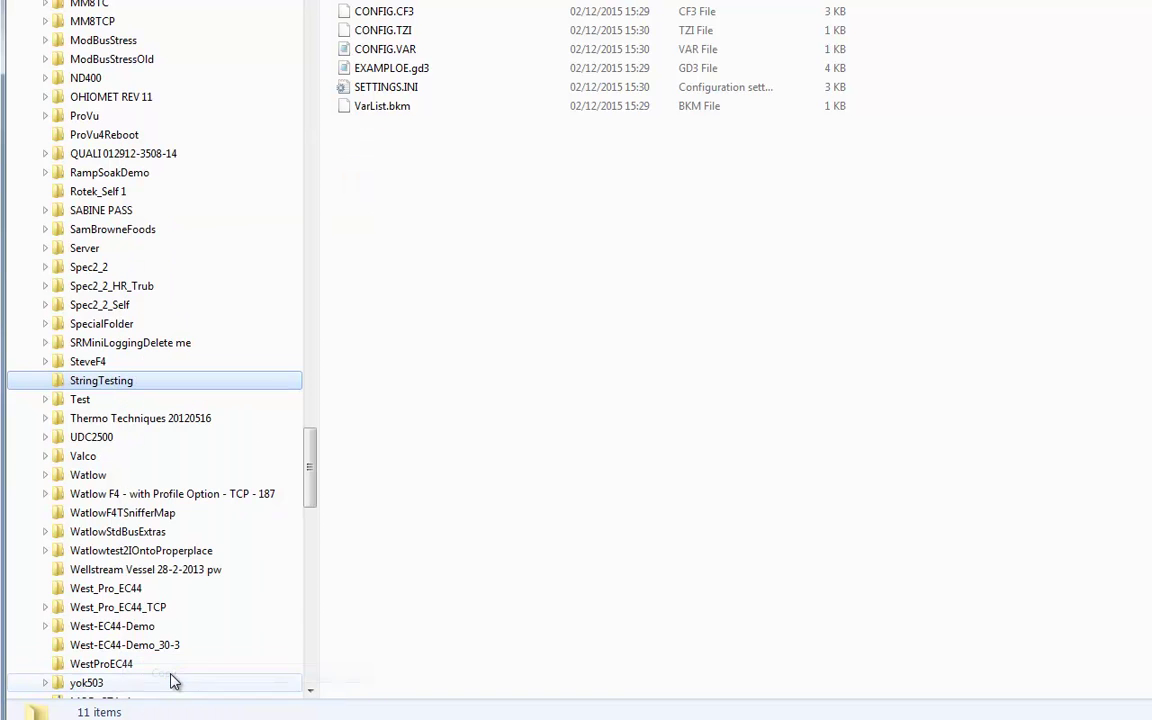
# Paste the copied project folder into the SV3_Beta folder on drive c of the network computer THIRTY
pyautogui.moveTo(311, 458); pyautogui.dragTo(322, 632)
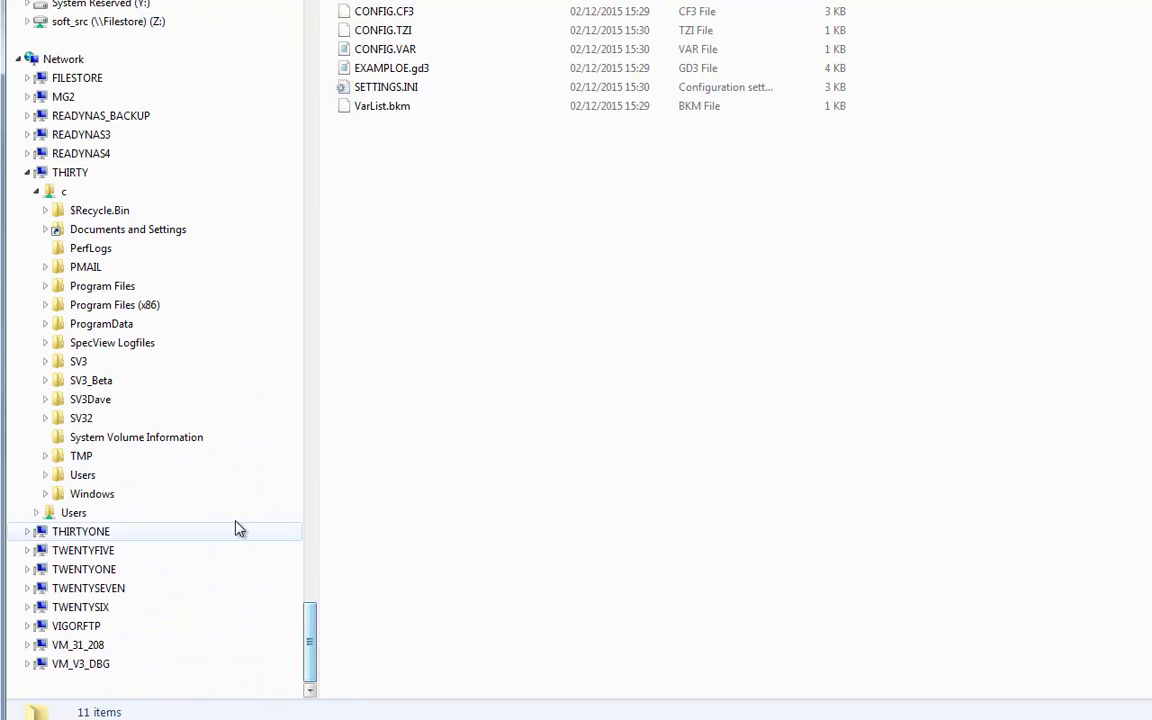
pyautogui.click(107, 385)
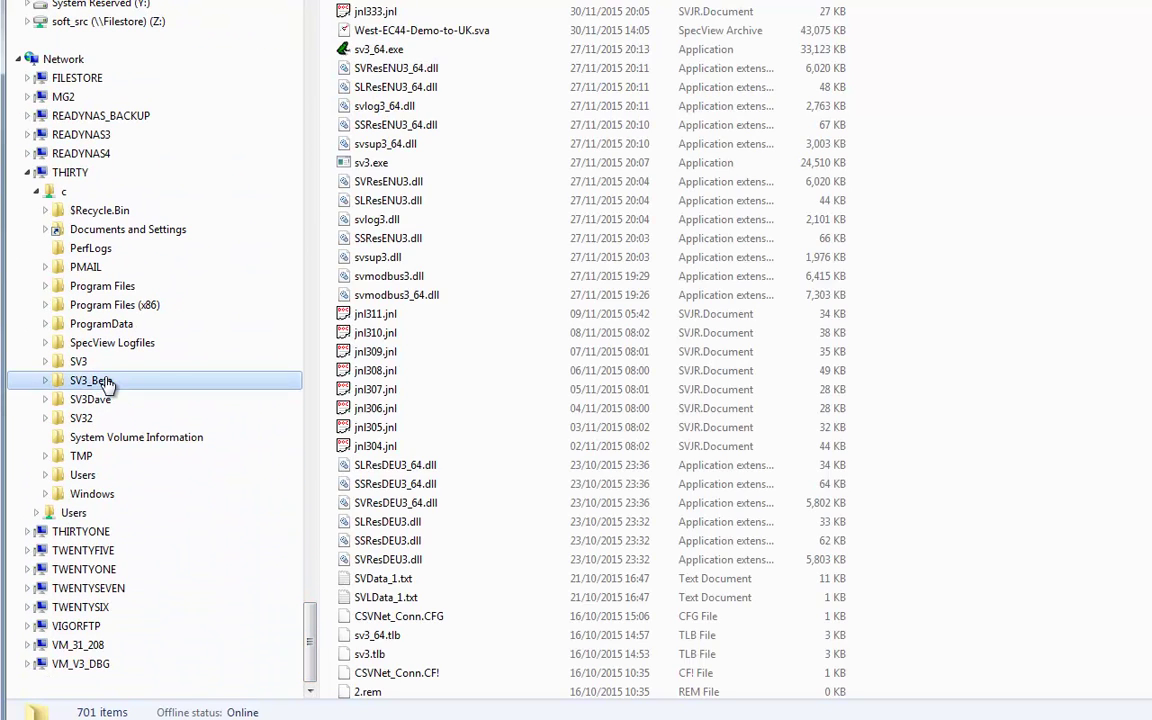
pyautogui.rightClick(445, 414)
pyautogui.click(486, 532)
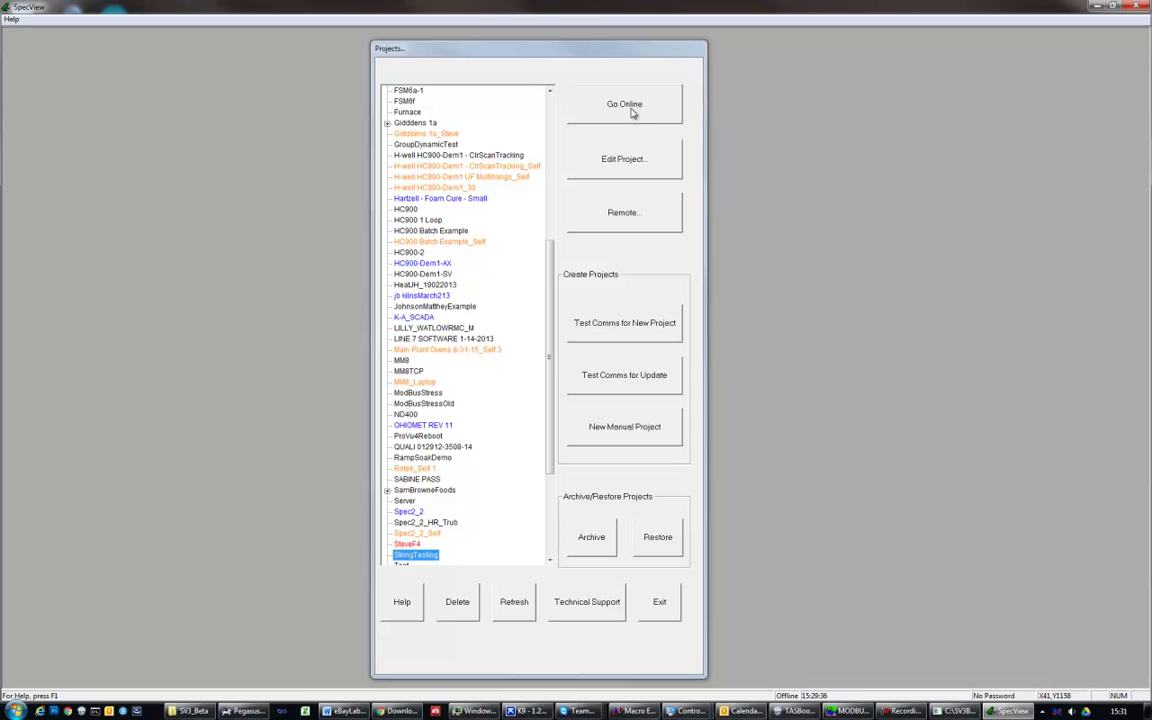
# Take the StringTesting project online in SpecView, shrink its window to the left side of the desktop and minimize the Explorer window
pyautogui.click(631, 112)
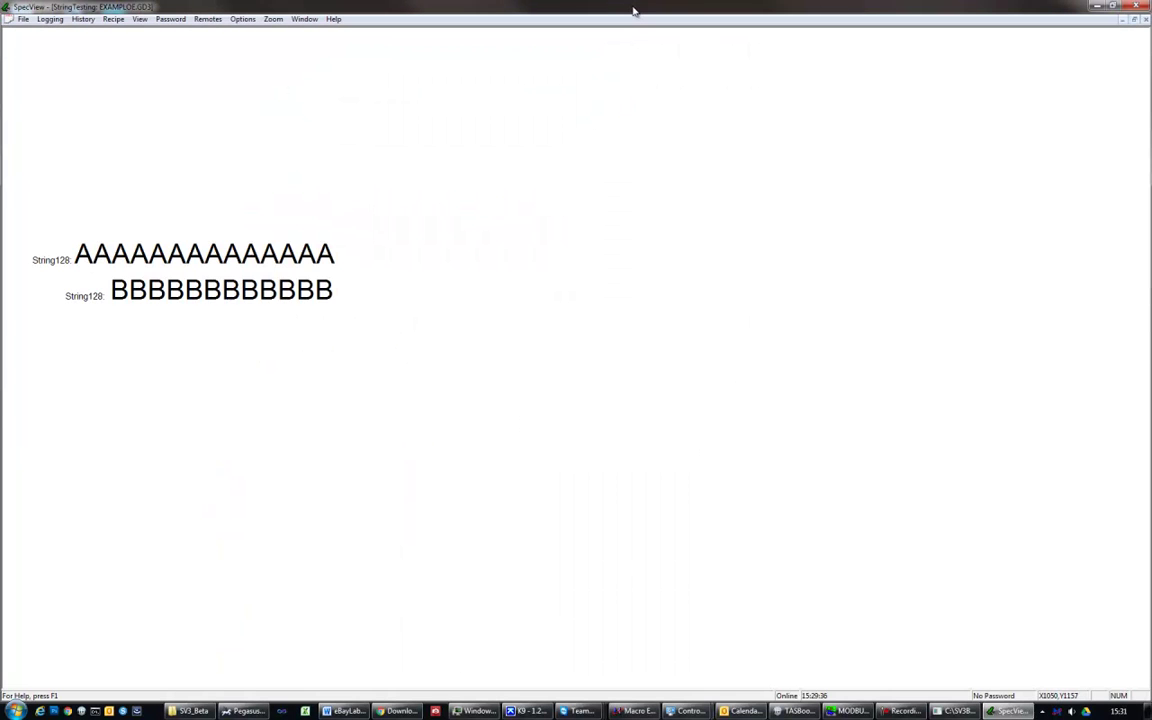
pyautogui.doubleClick(635, 8)
pyautogui.moveTo(684, 76); pyautogui.dragTo(437, 76)
pyautogui.click(783, 67)
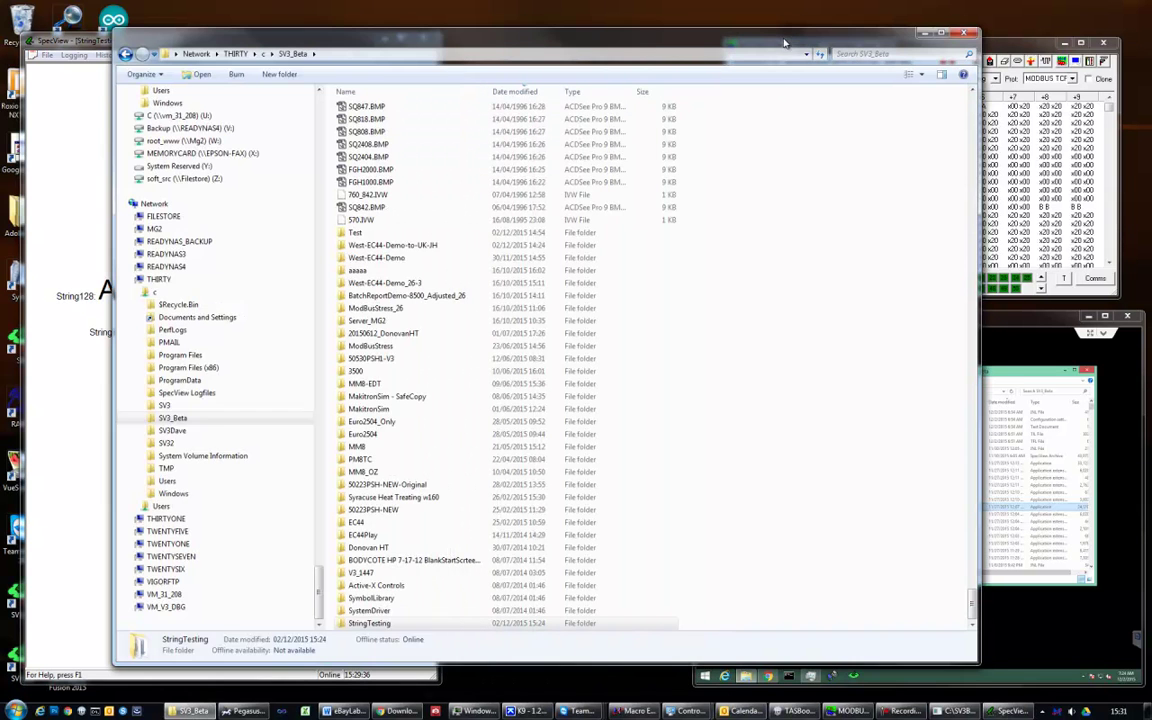
pyautogui.click(925, 32)
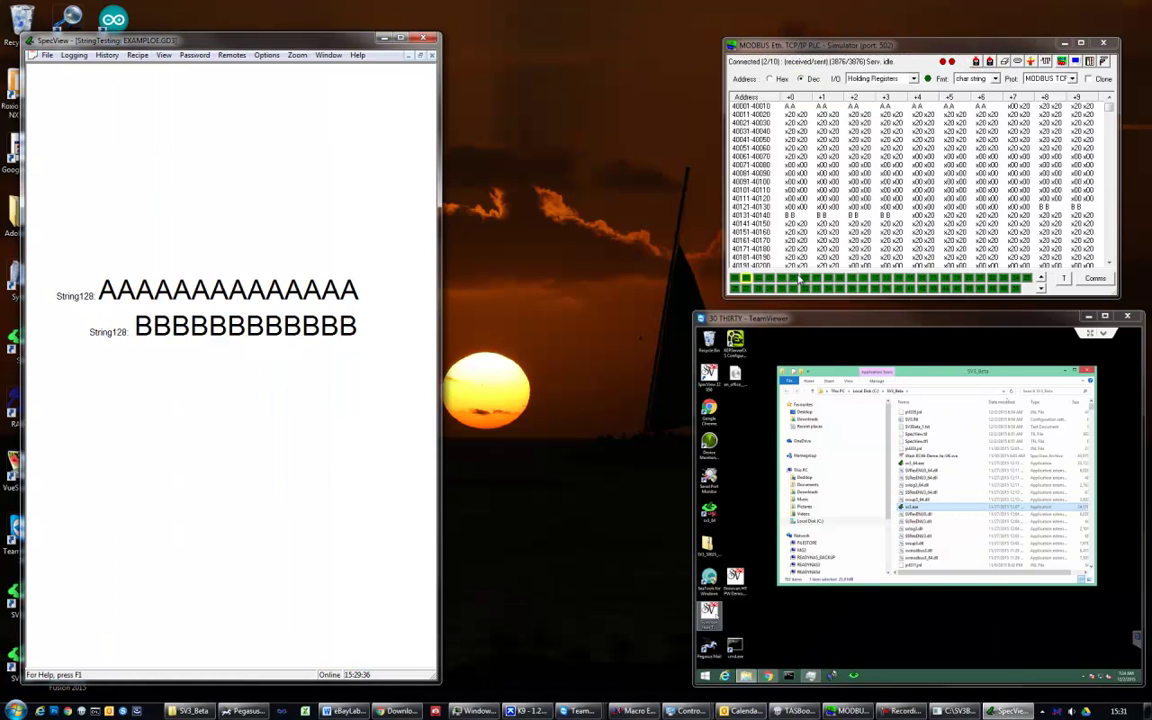
# Enlarge the TeamViewer window toward the SpecView window and move the Modbus simulator up to the desktop's upper edge
pyautogui.click(704, 316)
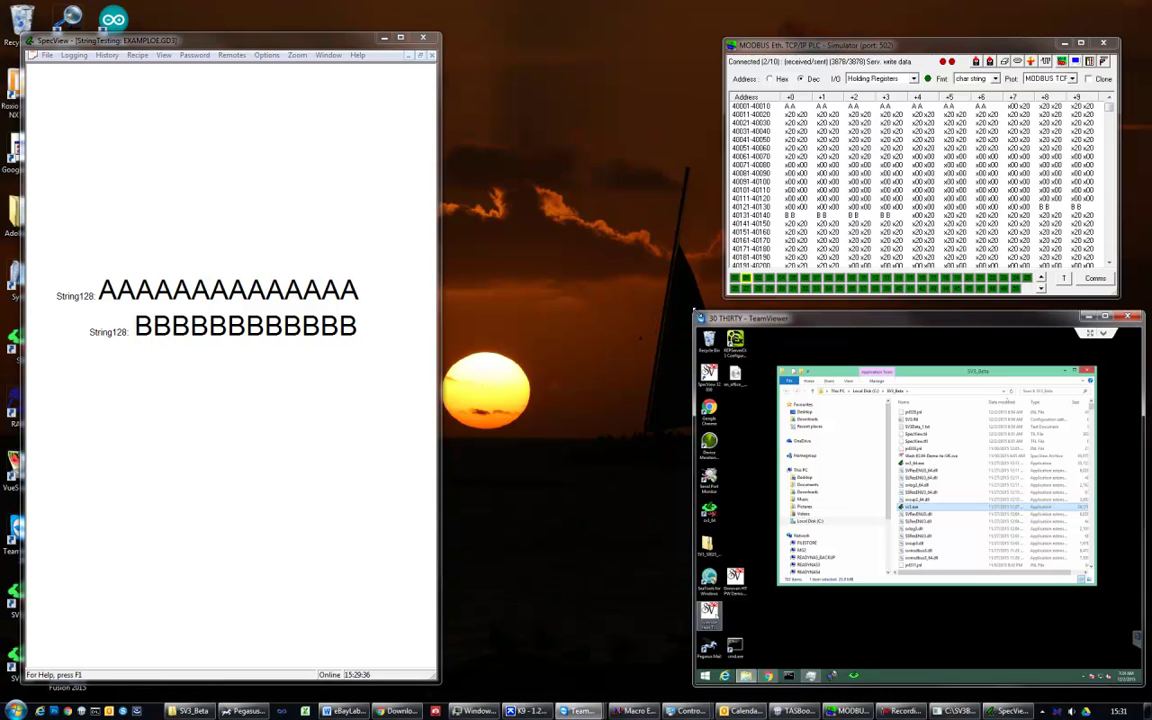
pyautogui.moveTo(693, 311); pyautogui.dragTo(462, 126)
pyautogui.moveTo(722, 46); pyautogui.dragTo(680, 0)
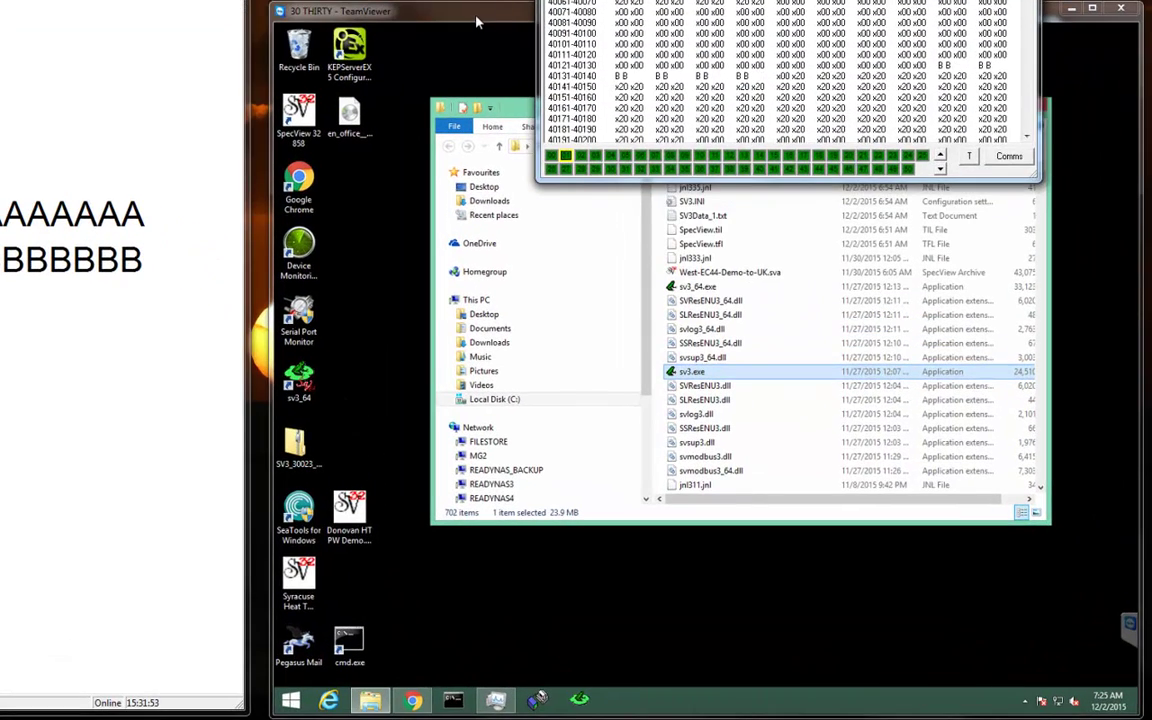
# Open the project list in the remote computer's SpecView and take the StringTesting project online
pyautogui.click(476, 20)
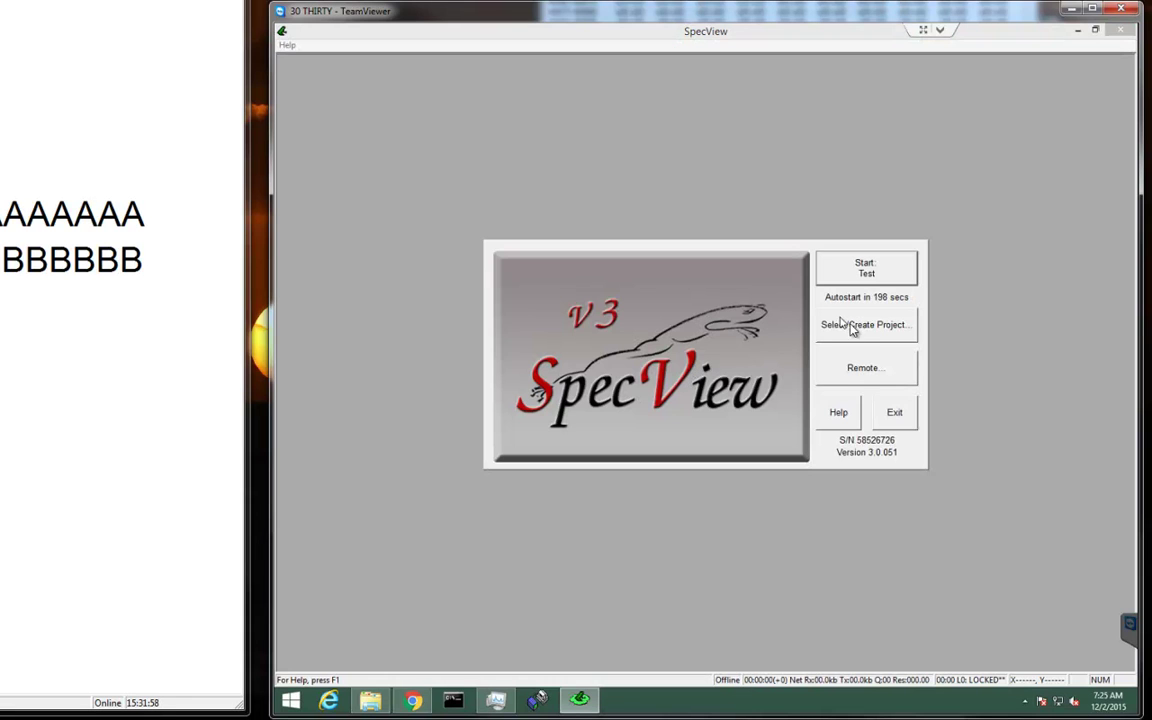
pyautogui.click(851, 326)
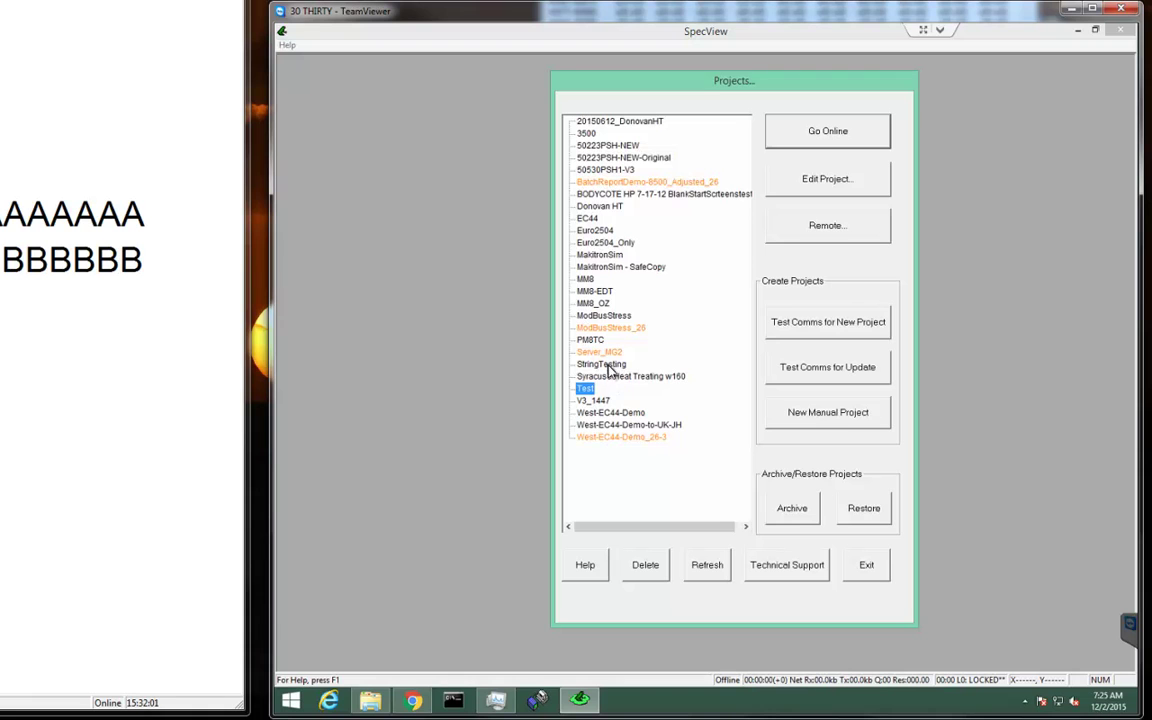
pyautogui.click(605, 364)
pyautogui.click(824, 133)
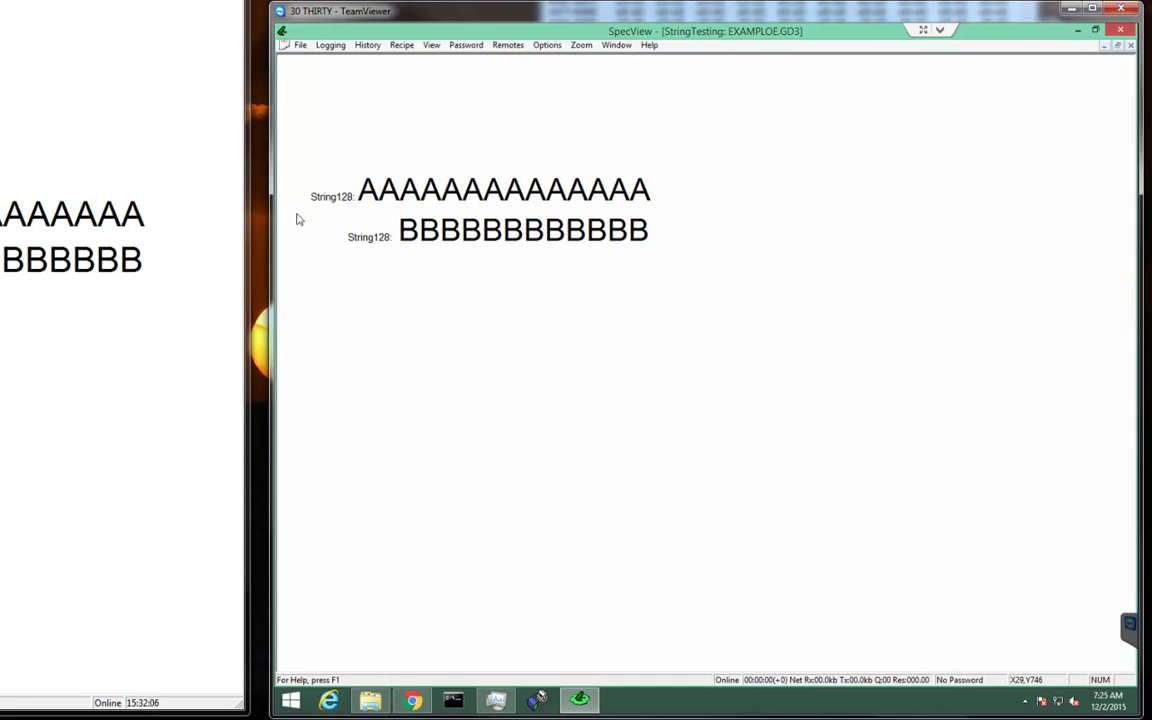
# Change StringA's String128 to LeftString in the local SpecView and send it
pyautogui.click(240, 287)
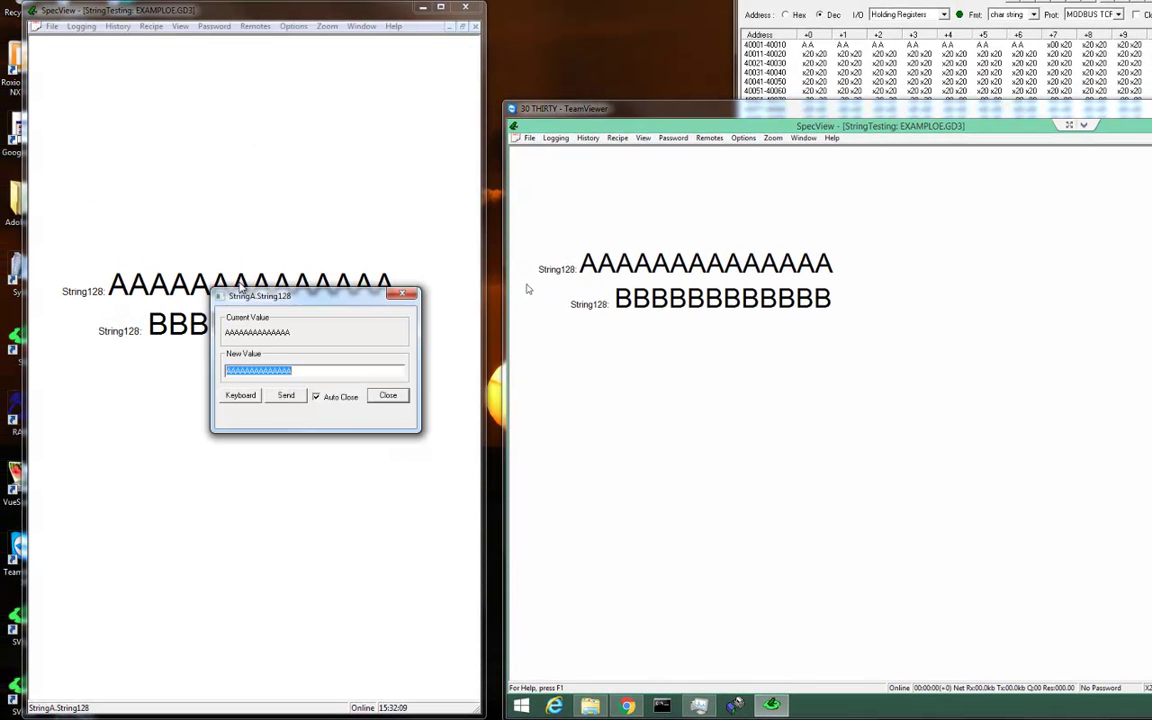
pyautogui.write('LeftString')
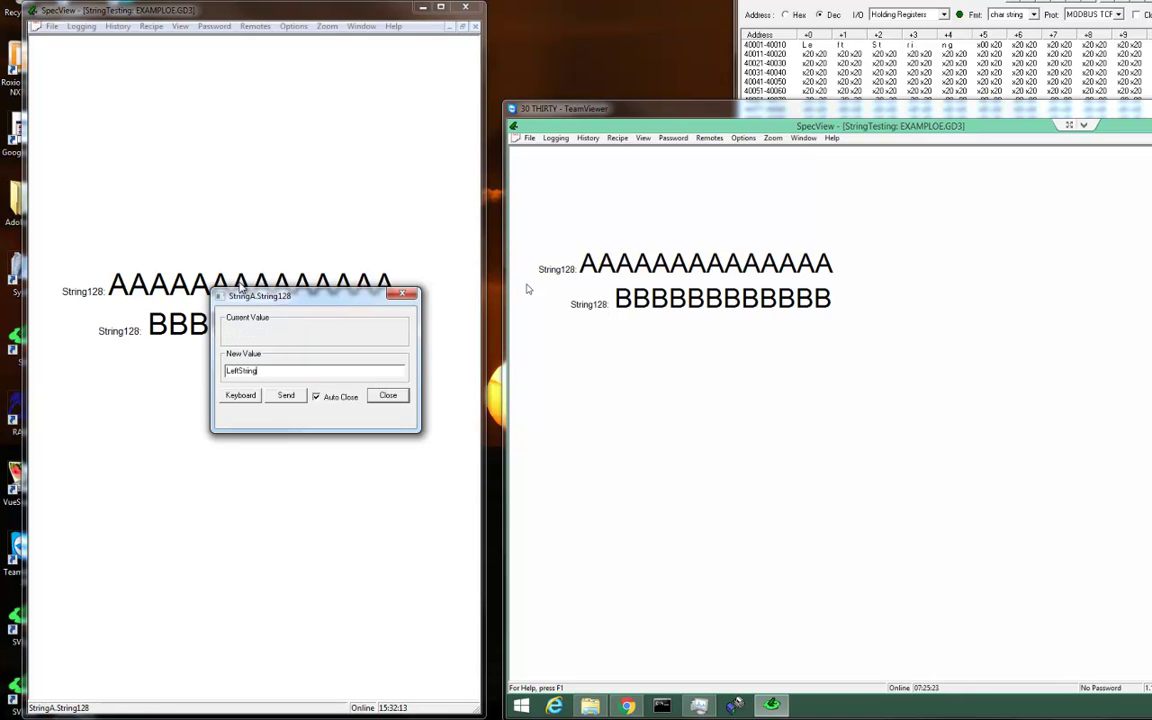
pyautogui.press('Return')
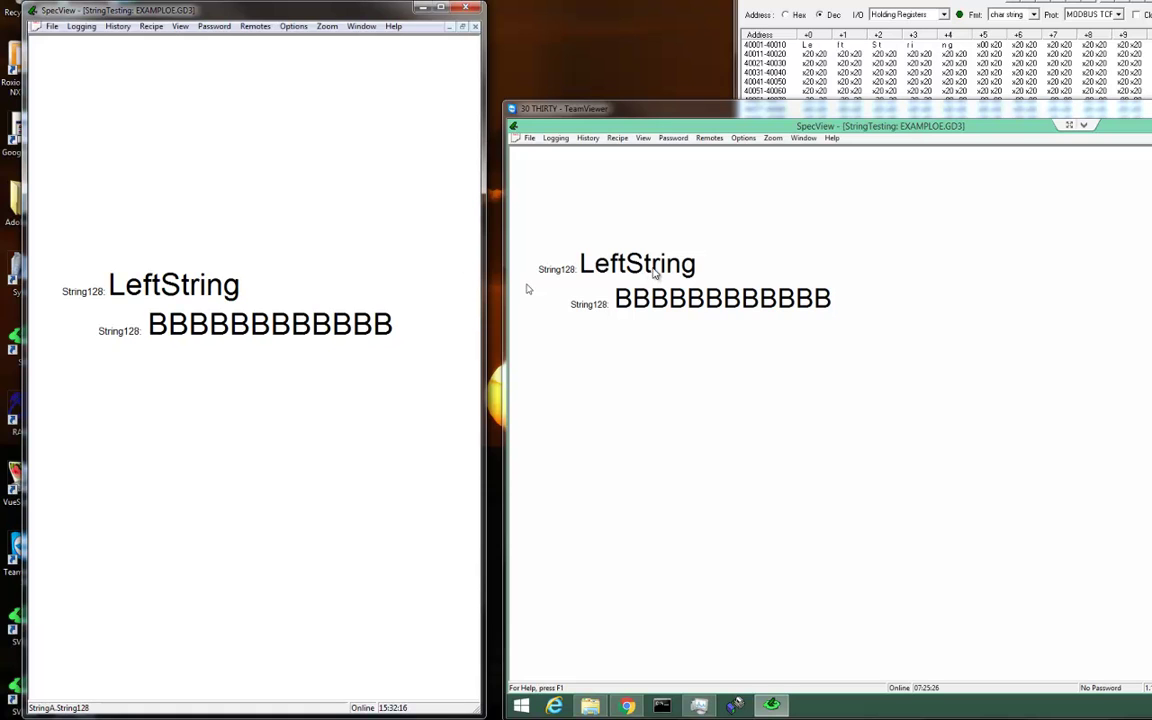
# Change StringB's String128 to RightrString in the remote SpecView and send it
pyautogui.click(718, 301)
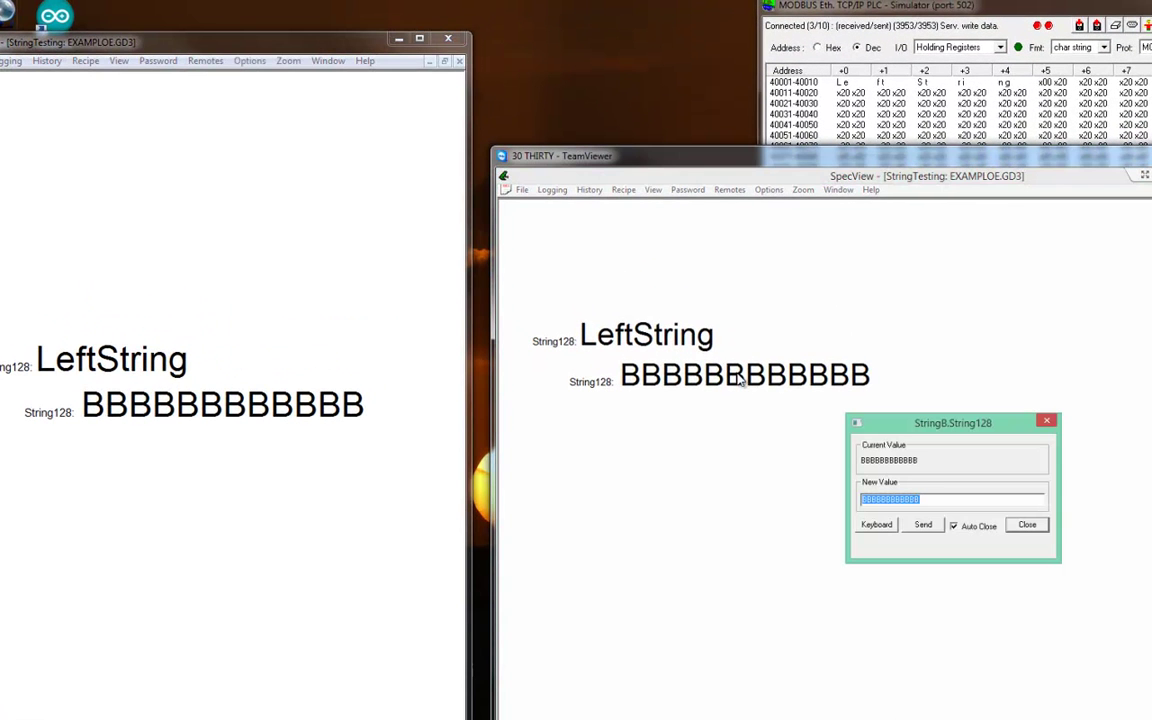
pyautogui.write('RightString')
pyautogui.press('Return')
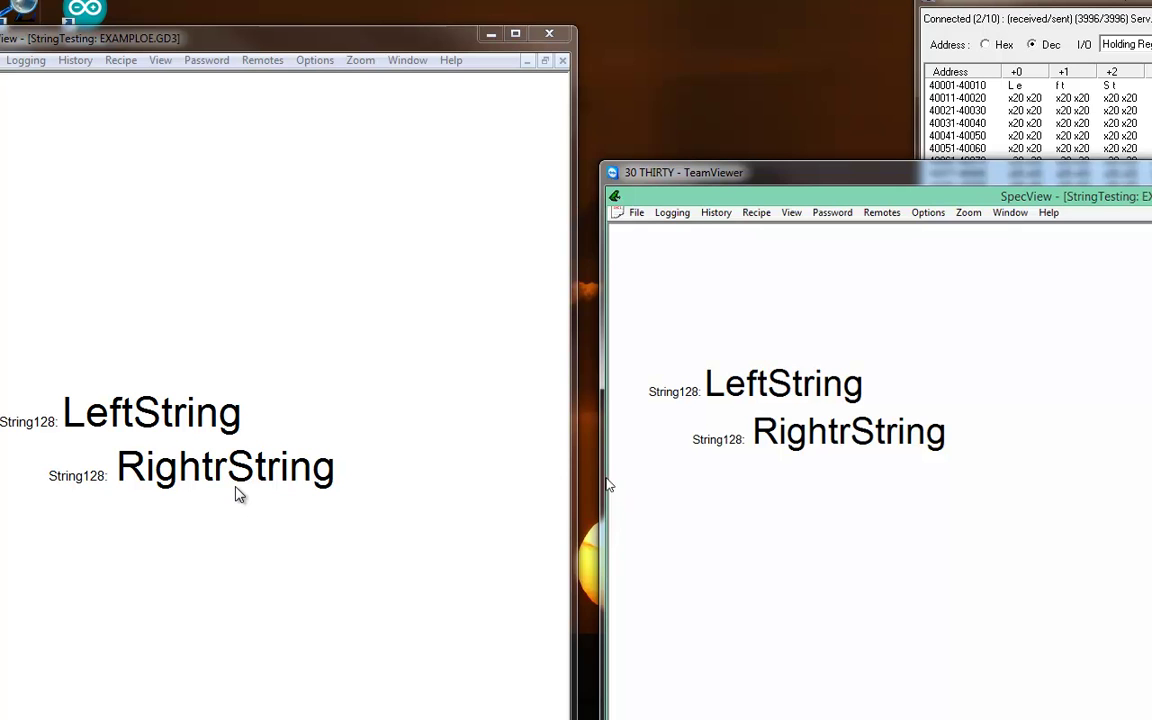
# Change StringA's String128 to AAAAAAAA in the local SpecView and send it
pyautogui.click(170, 416)
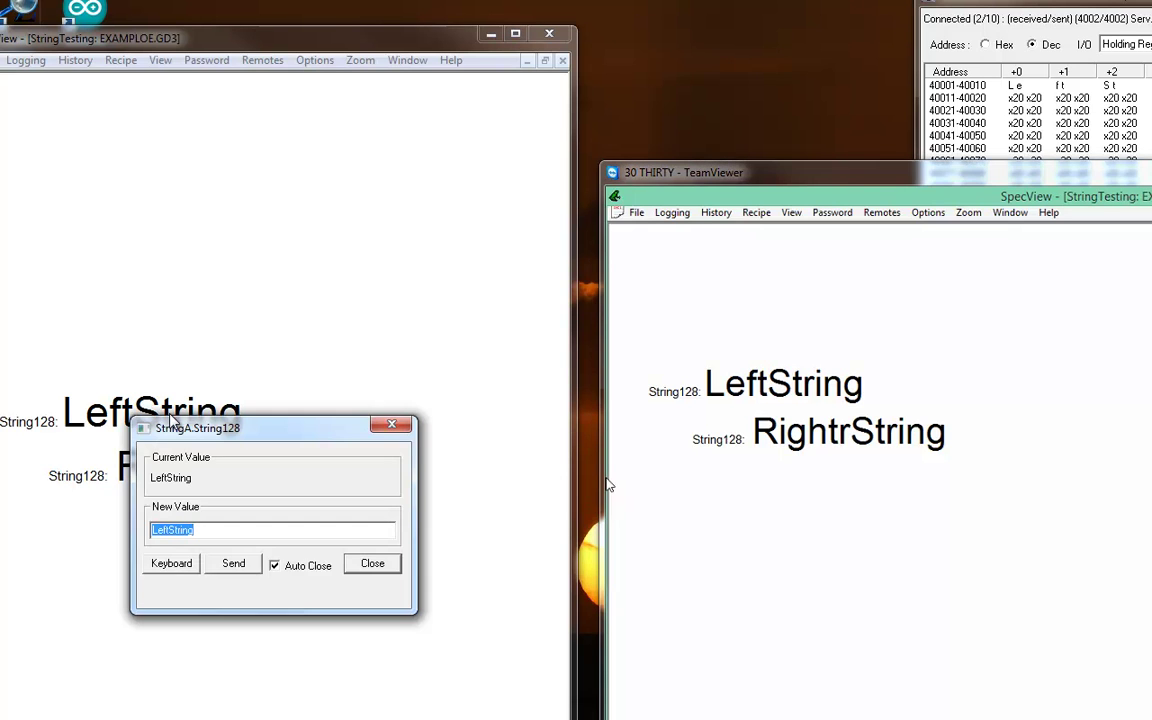
pyautogui.write('AAAAAAAA')
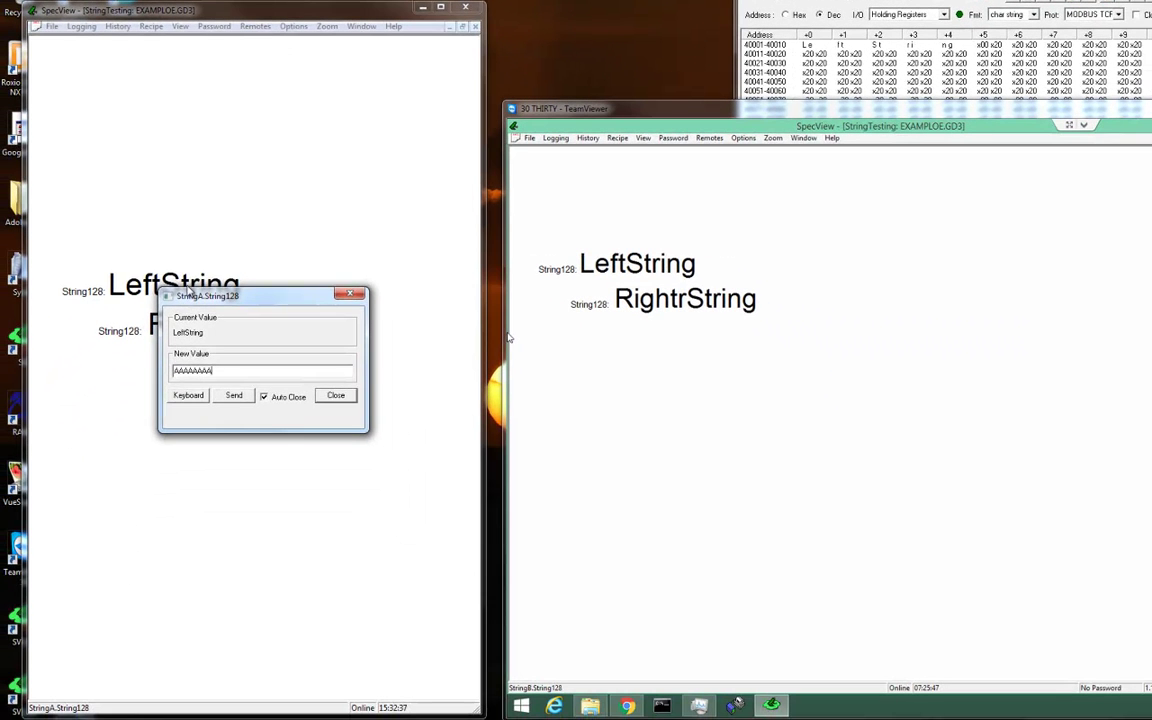
pyautogui.press('Return')
# Change StringB's String128 to BBBBBB in the local SpecView and send it
pyautogui.click(183, 327)
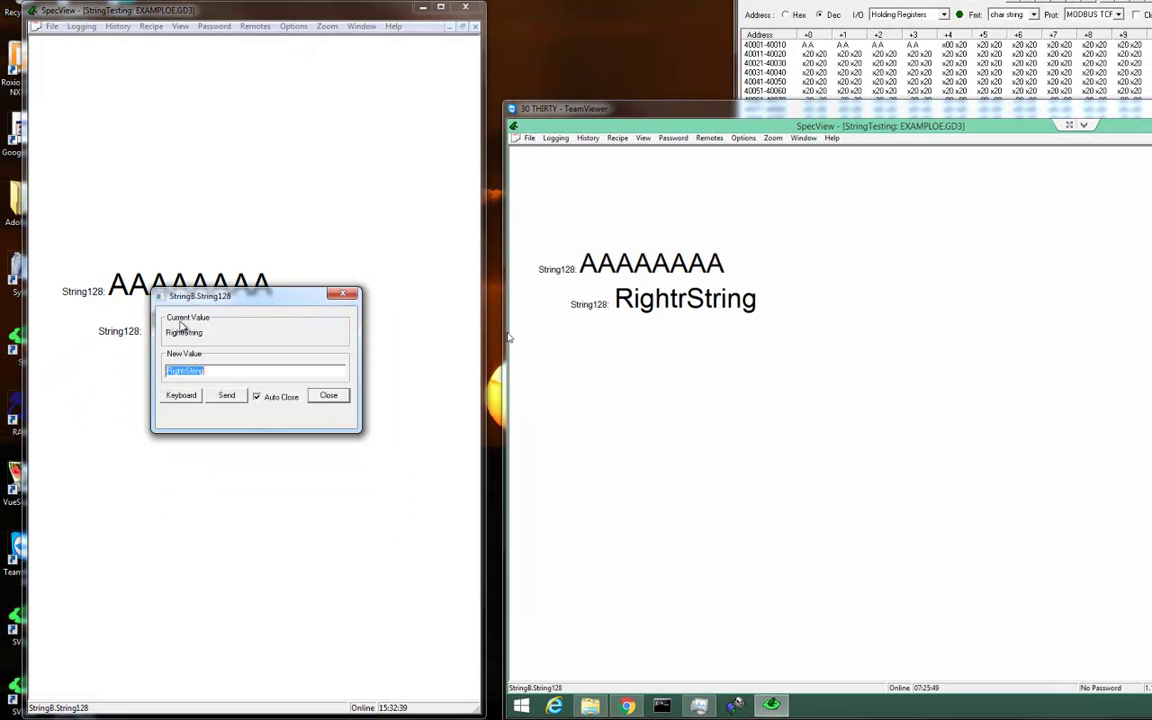
pyautogui.write('88')
pyautogui.press('Return')
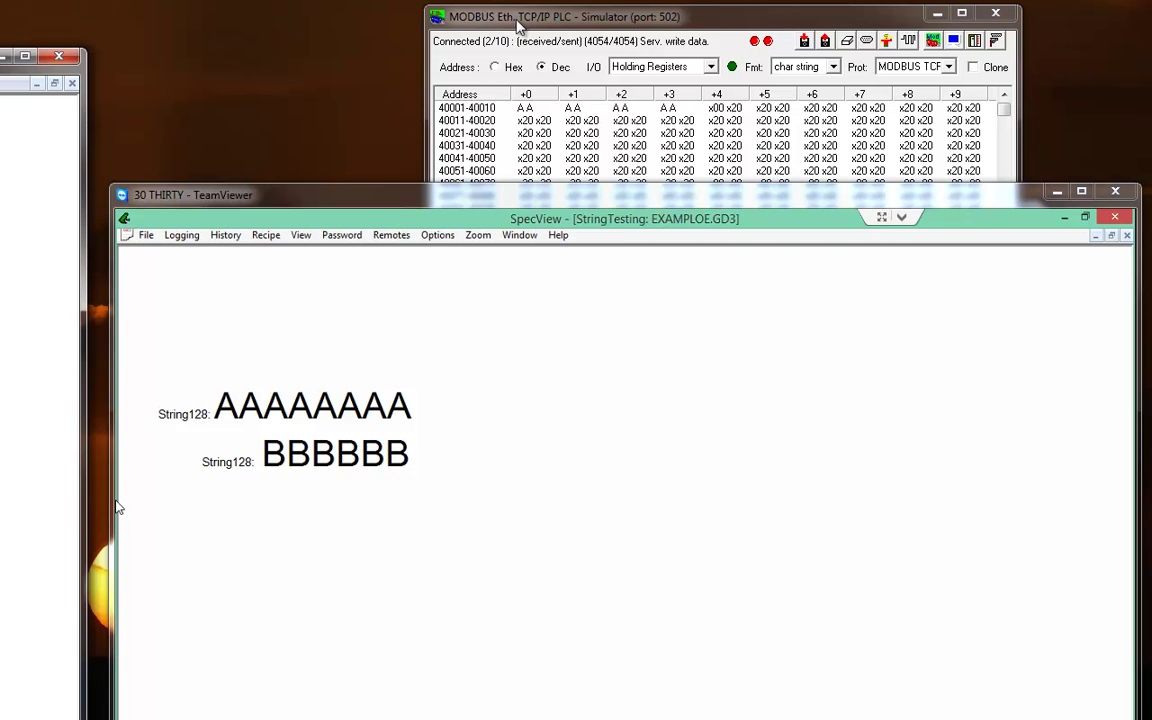
# Bring the Modbus simulator in front of the remote session and examine the text in its holding registers
pyautogui.click(470, 24)
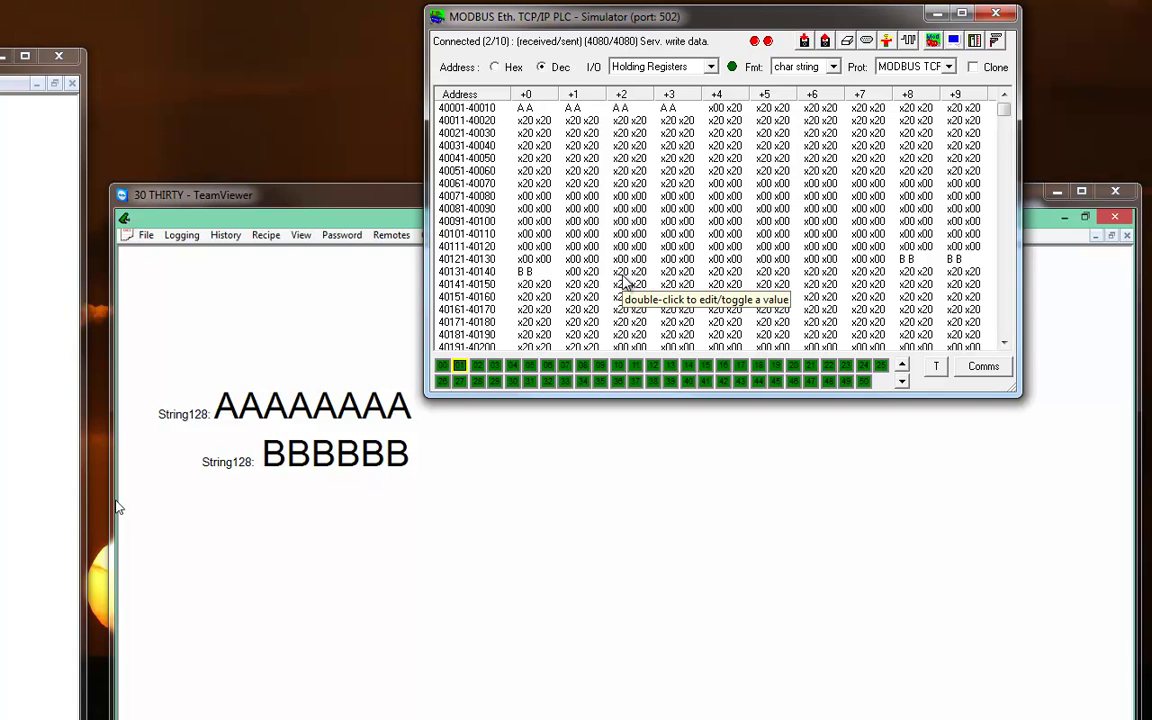
pyautogui.moveTo(714, 25)
pyautogui.mouseDown()
pyautogui.moveTo(686, 27)
pyautogui.moveTo(698, 25)
pyautogui.mouseUp()
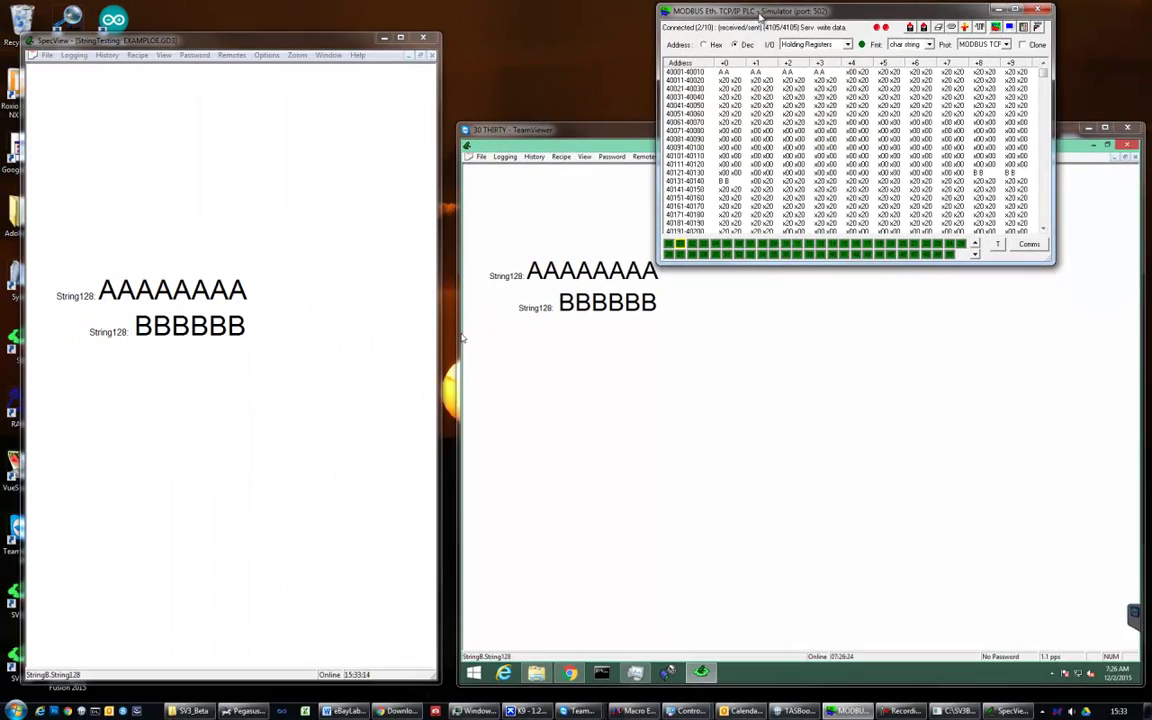
# Open the advanced Windows Firewall settings from the network settings and display the inbound rules
pyautogui.moveTo(585, 19); pyautogui.dragTo(534, 22)
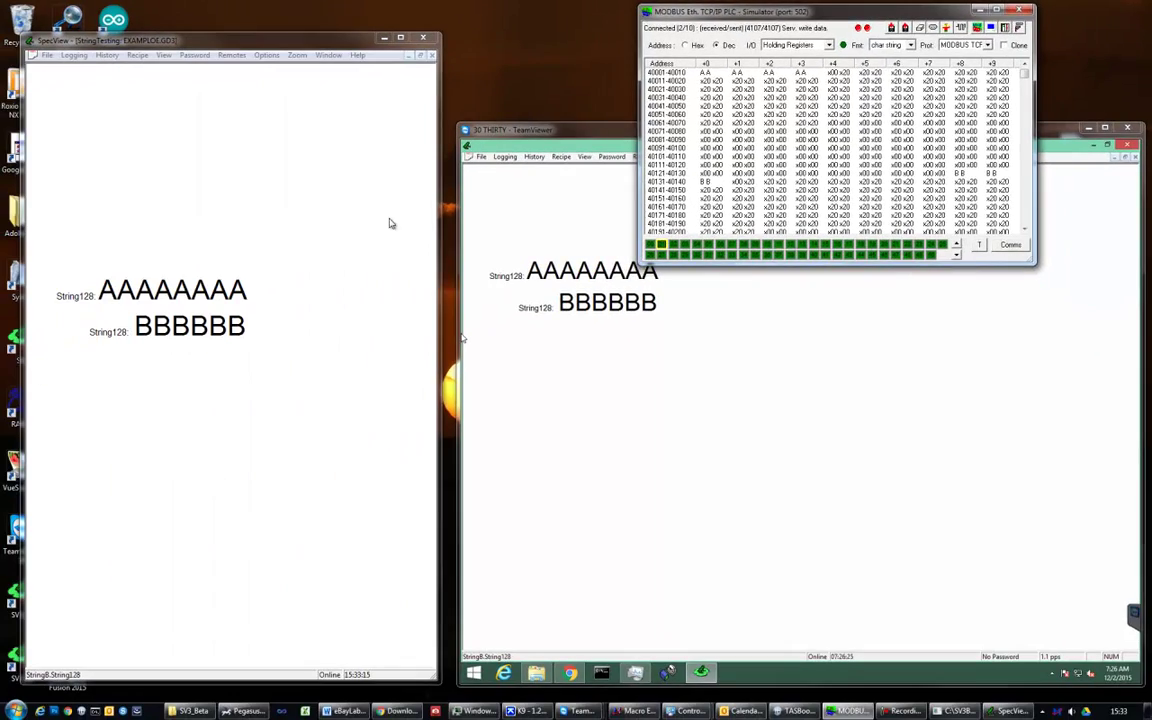
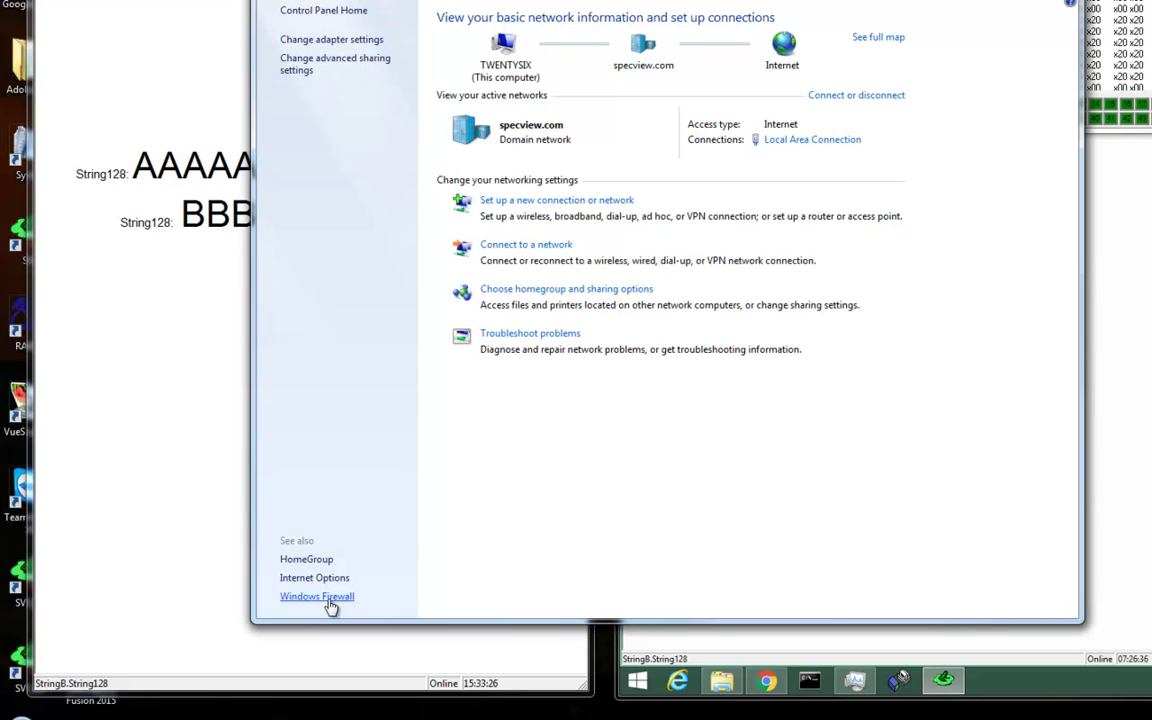
pyautogui.click(329, 599)
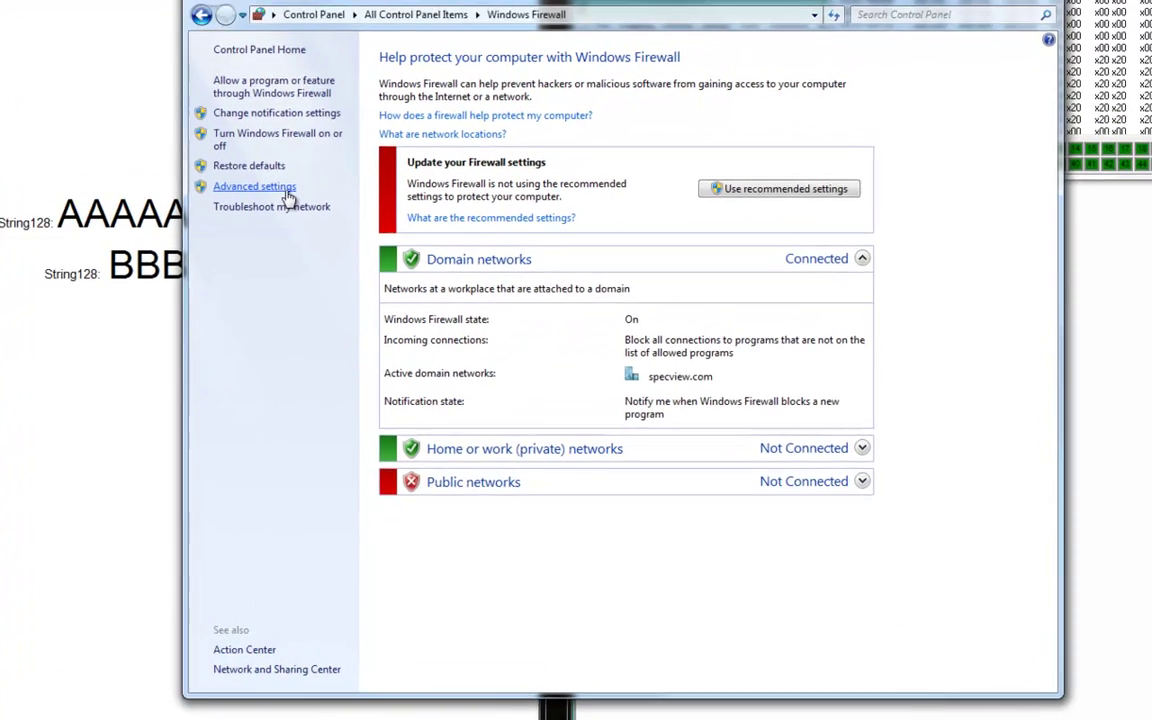
pyautogui.click(320, 140)
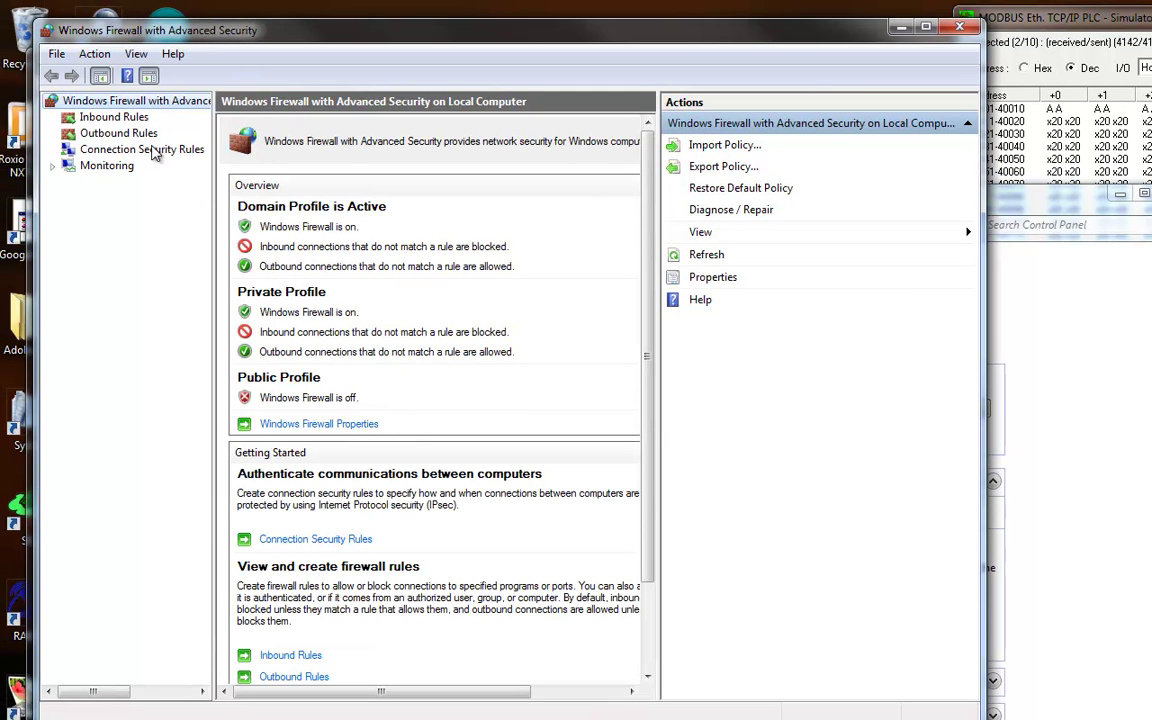
pyautogui.click(129, 121)
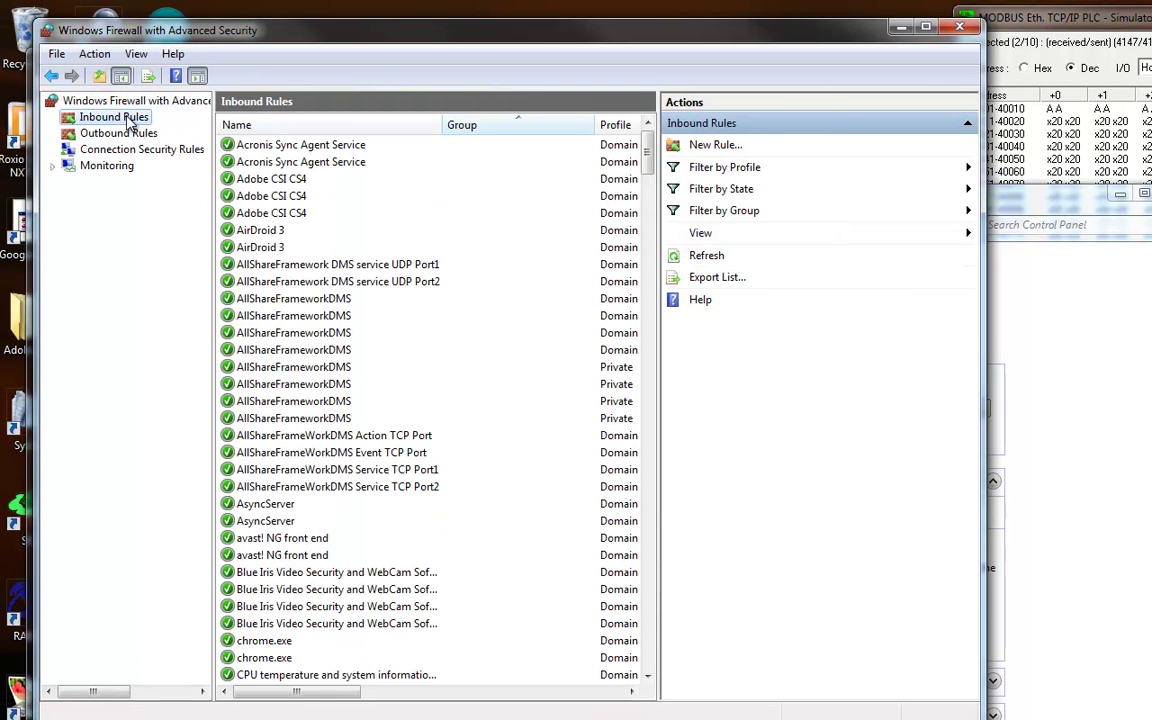
# Start a new inbound port rule that applies to TCP on specific local port 502
pyautogui.click(714, 147)
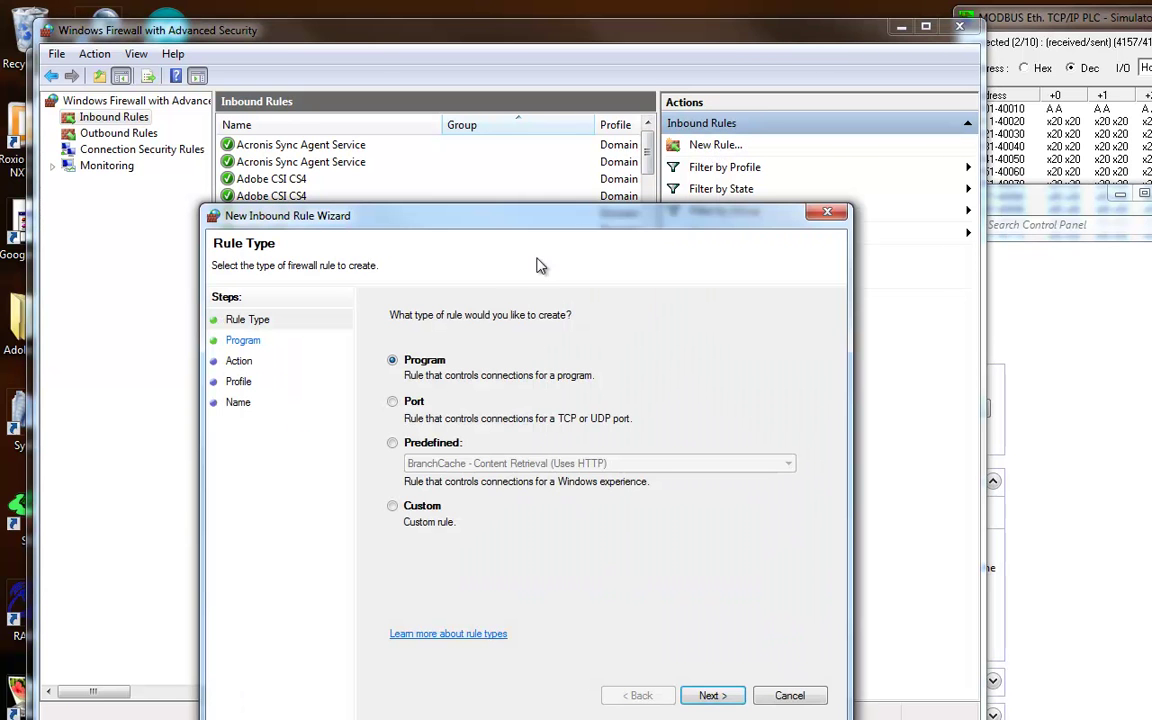
pyautogui.click(393, 403)
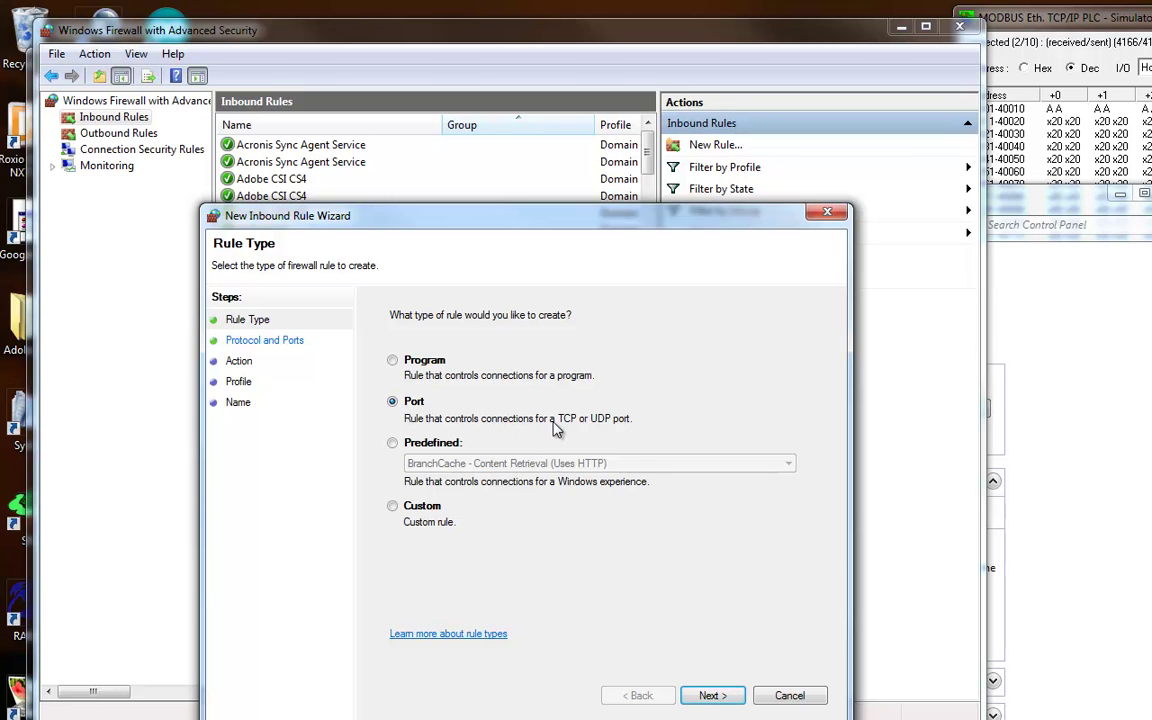
pyautogui.click(708, 696)
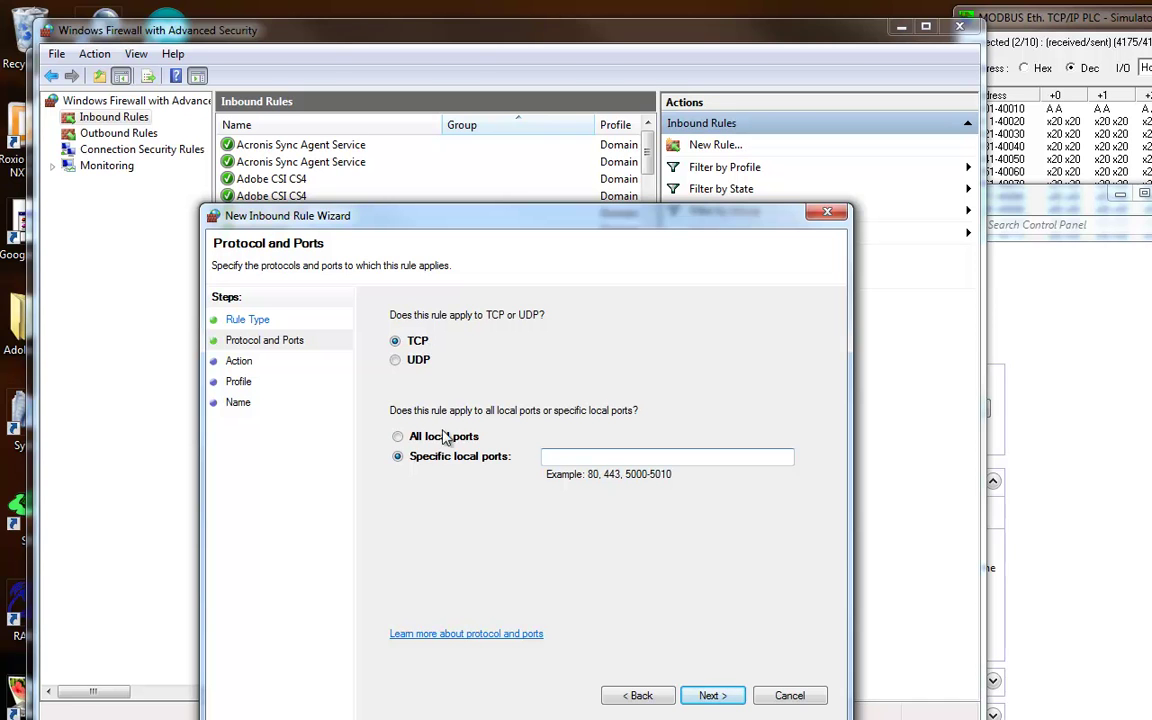
pyautogui.click(609, 456)
pyautogui.write('502')
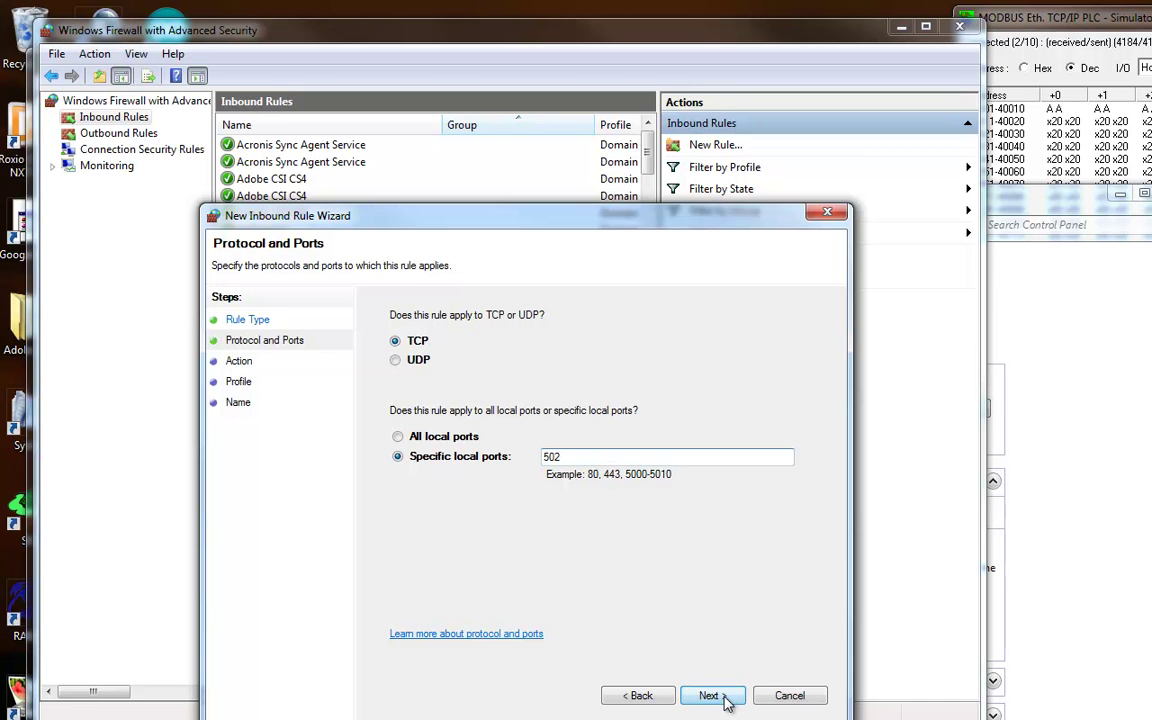
pyautogui.click(730, 694)
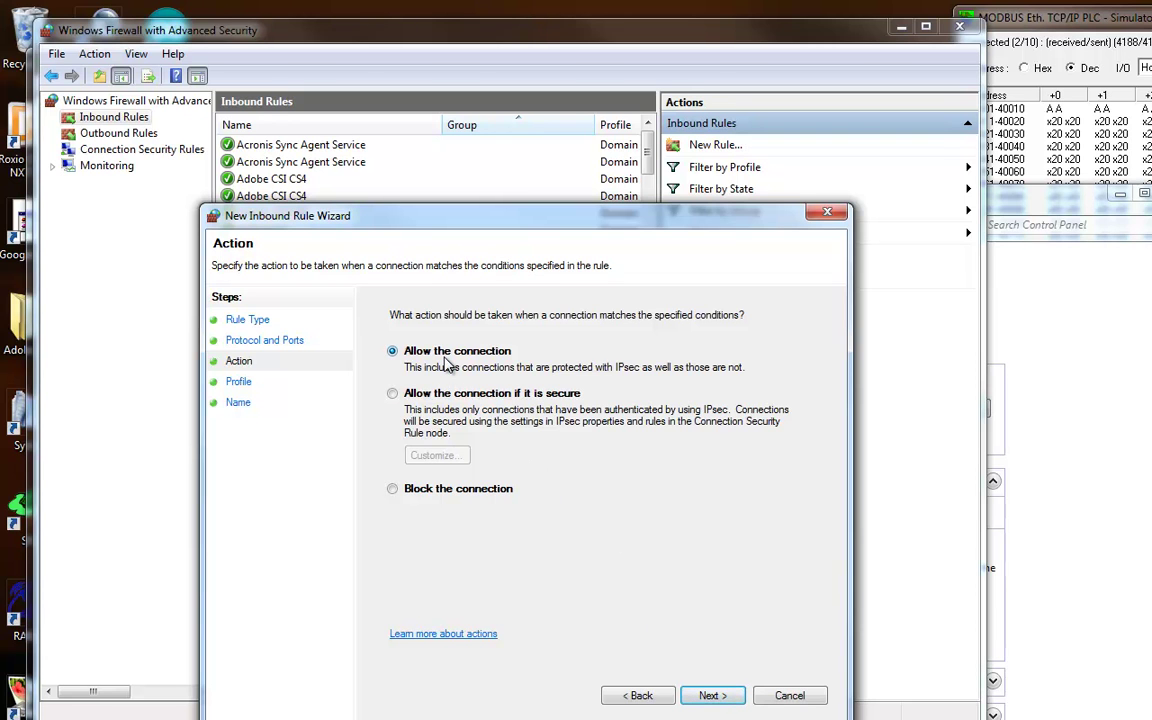
# Allow the connection for the domain, private and public profiles and name the rule Allow Modbus TCP Simulator traffic
pyautogui.click(722, 698)
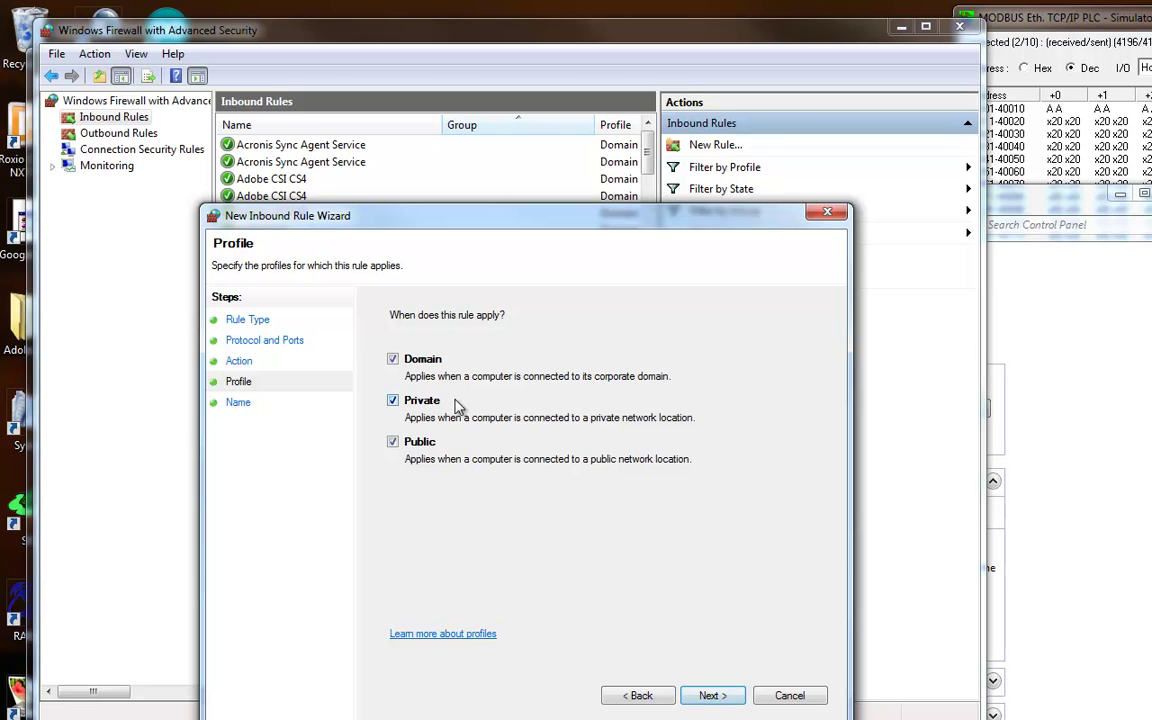
pyautogui.click(714, 696)
pyautogui.click(506, 393)
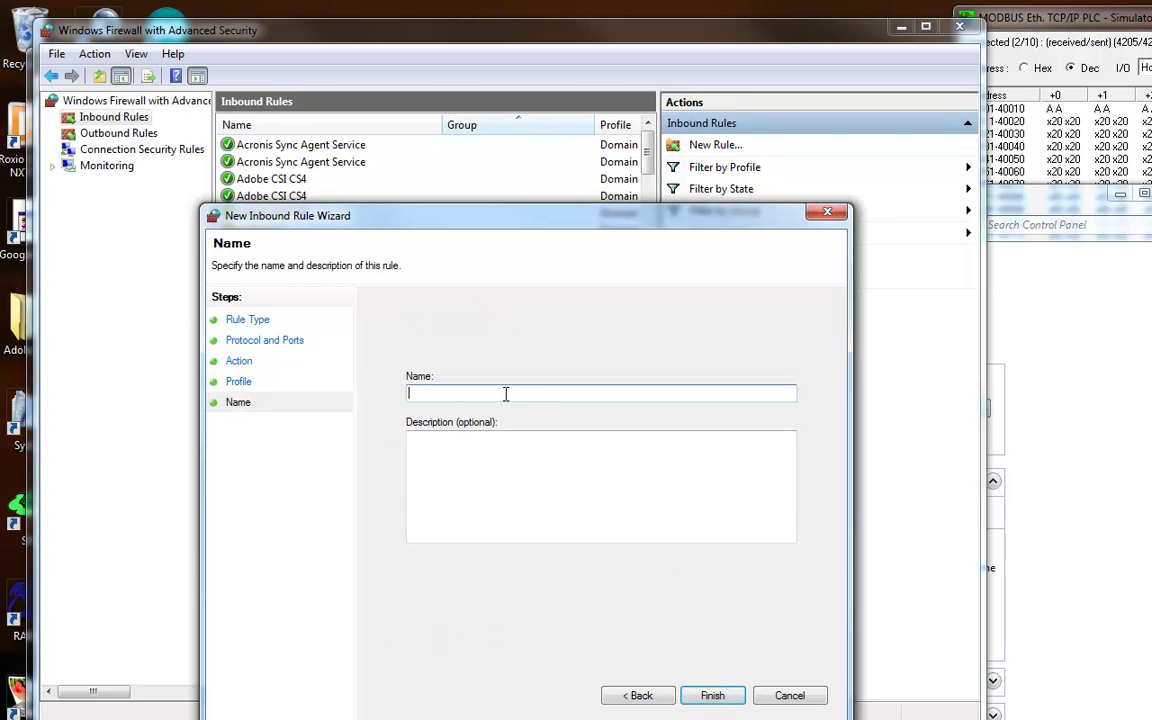
pyautogui.write('Allow Modbus TCP Simulator')
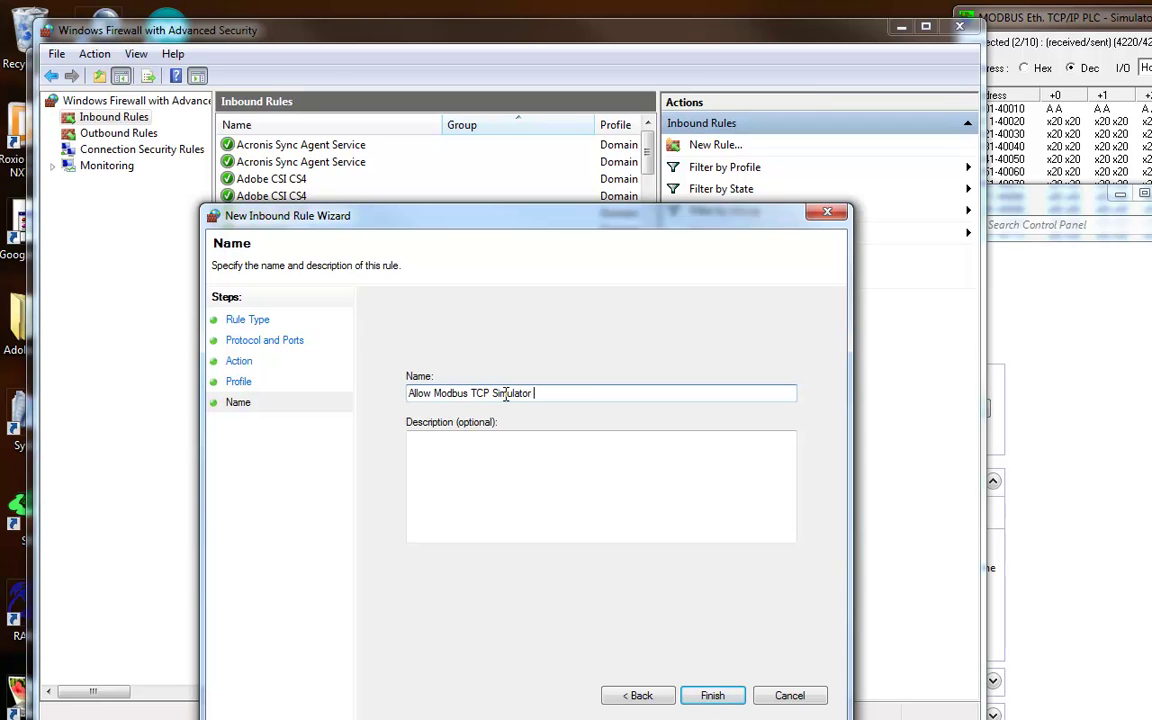
pyautogui.press('BackSpace')
pyautogui.press('BackSpace')
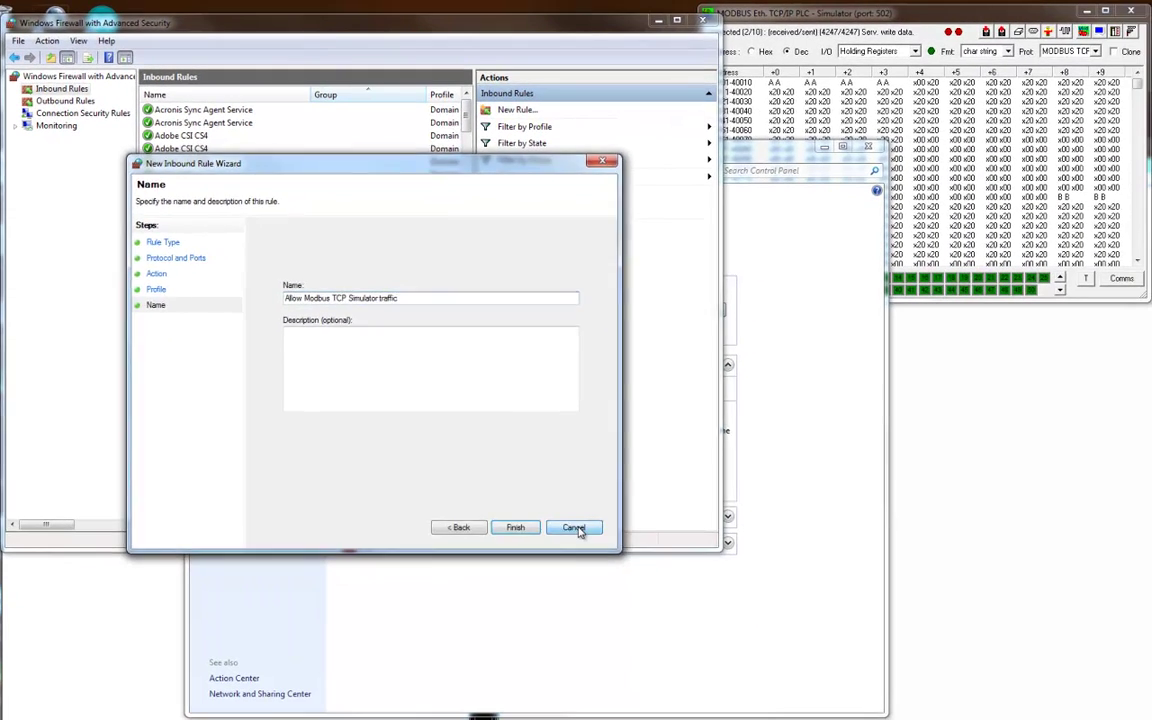
# Discard the new inbound rule and close both firewall windows
pyautogui.click(789, 696)
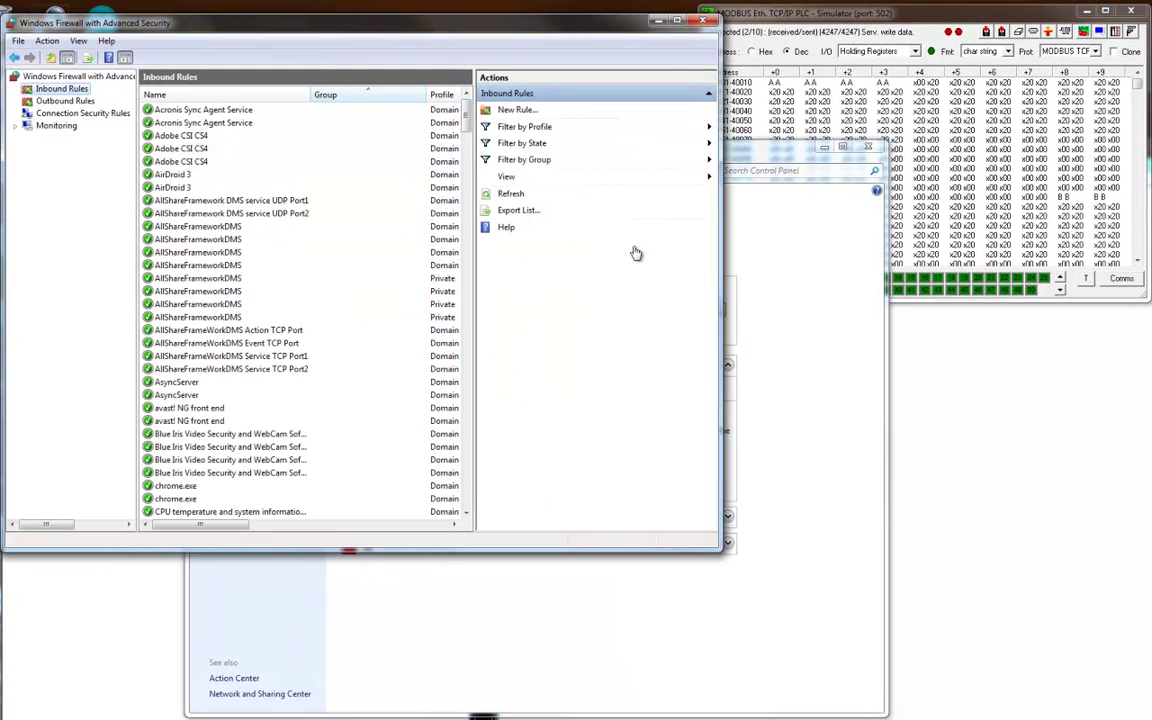
pyautogui.click(702, 20)
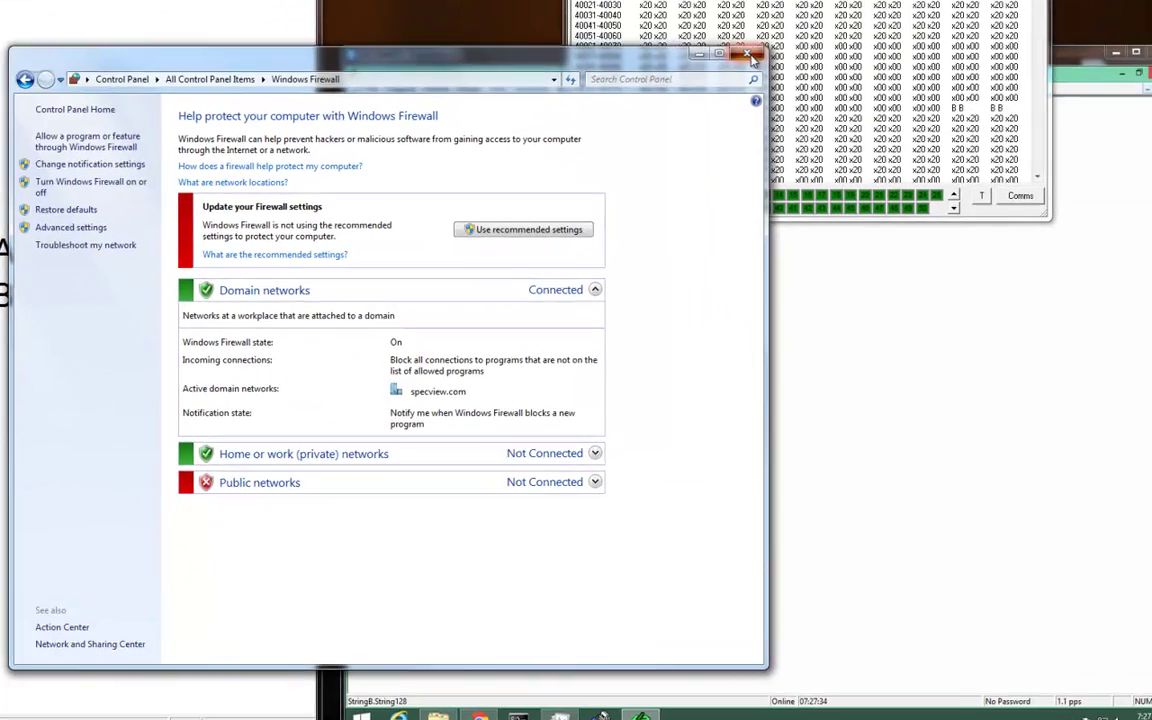
pyautogui.click(749, 56)
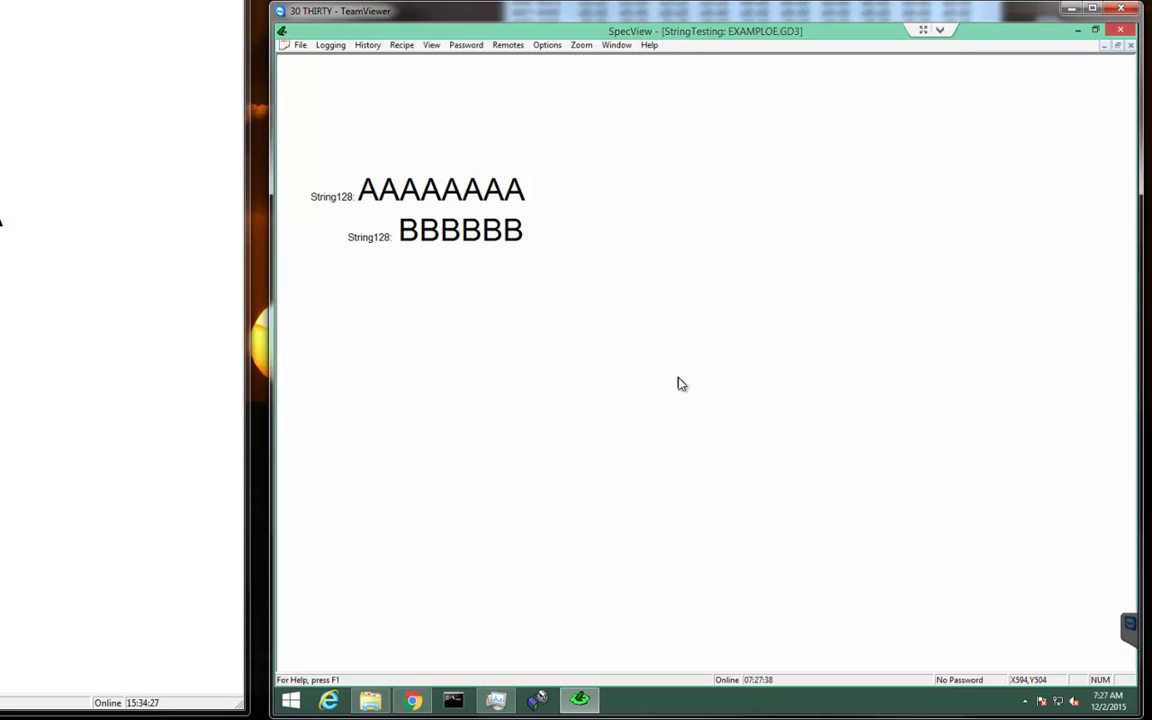
# Bring the Modbus simulator back in front of the remote session and zero all of its register values
pyautogui.moveTo(530, 8)
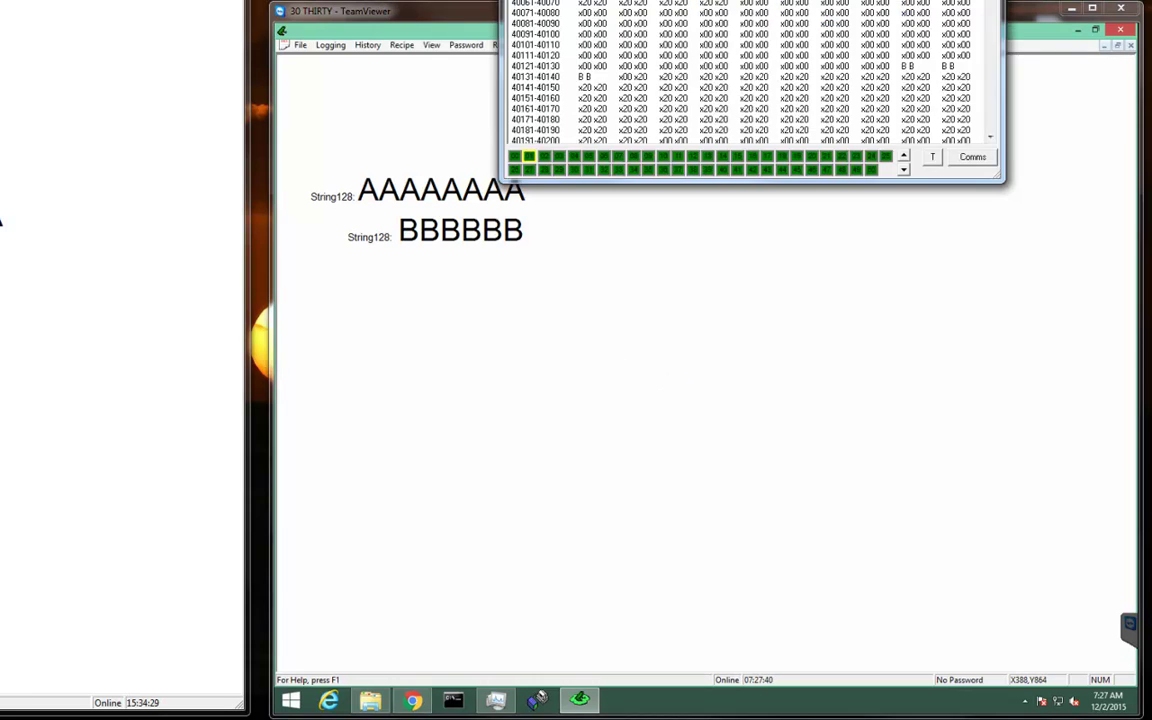
pyautogui.moveTo(582, 0); pyautogui.dragTo(652, 0)
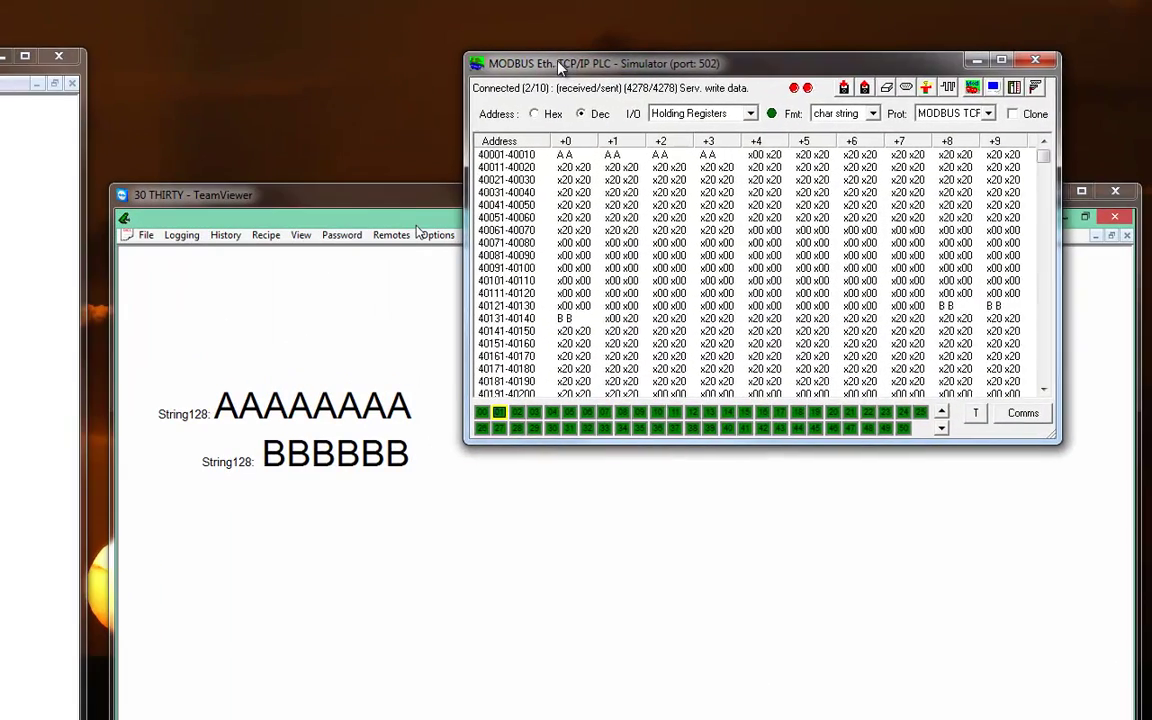
pyautogui.moveTo(560, 68); pyautogui.dragTo(563, 68)
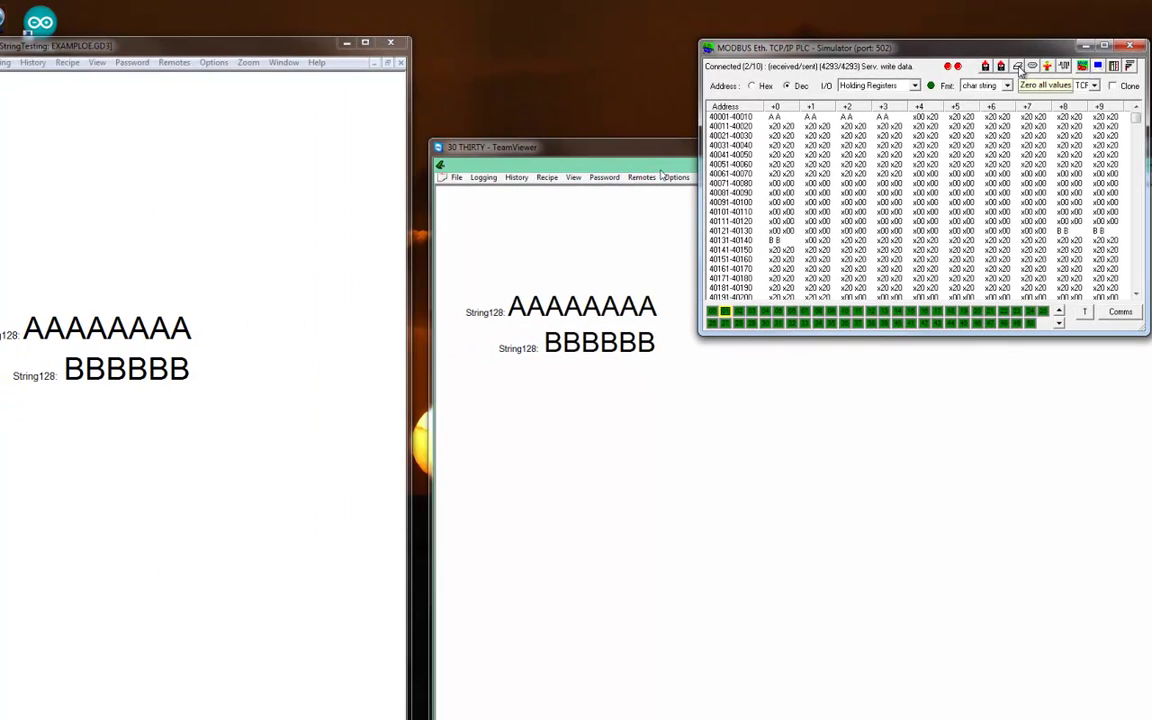
pyautogui.click(1018, 68)
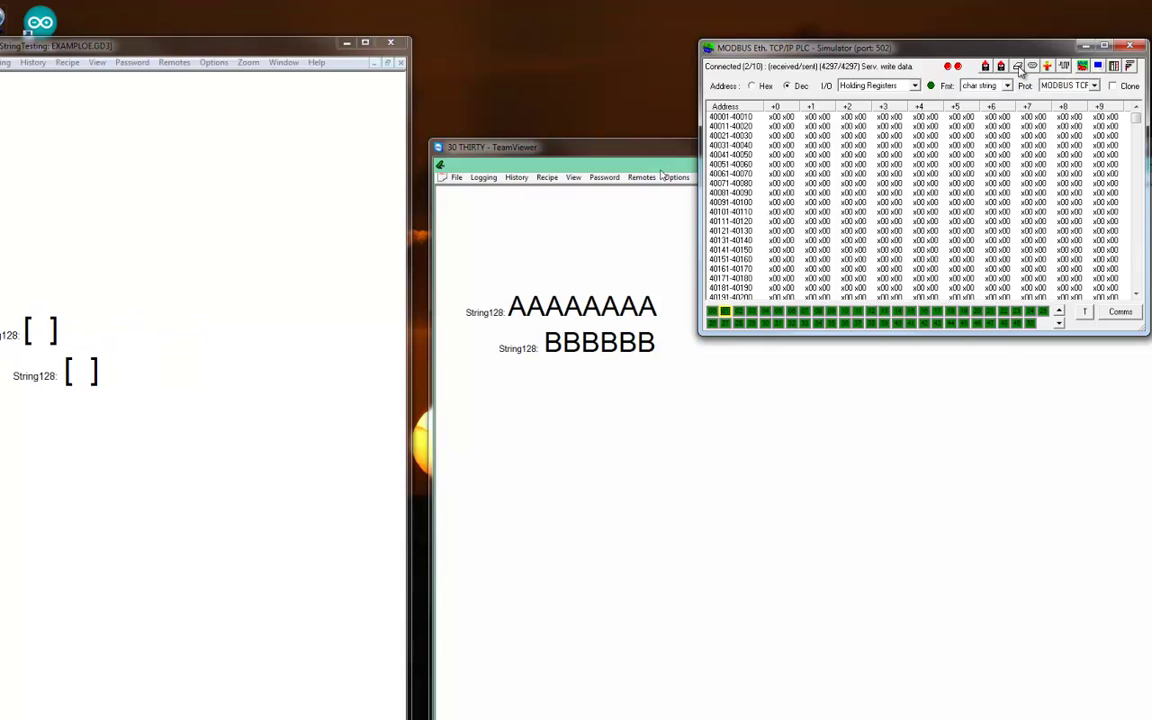